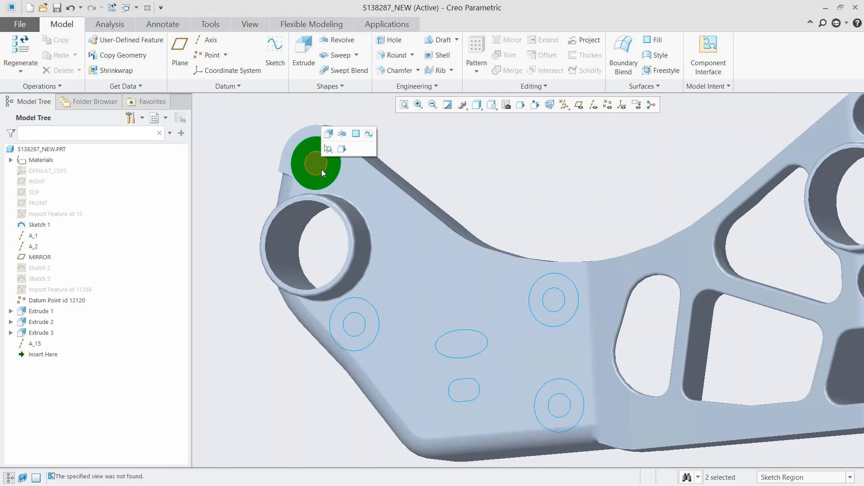
Cut the full concentric-circle regions at the four hole positions 3 deep into the plate, extruding in the reversed direction
{"action": "left_click", "coordinate": [321, 169], "text": "ctrl"}
{"action": "left_click", "coordinate": [347, 307], "text": "ctrl"}
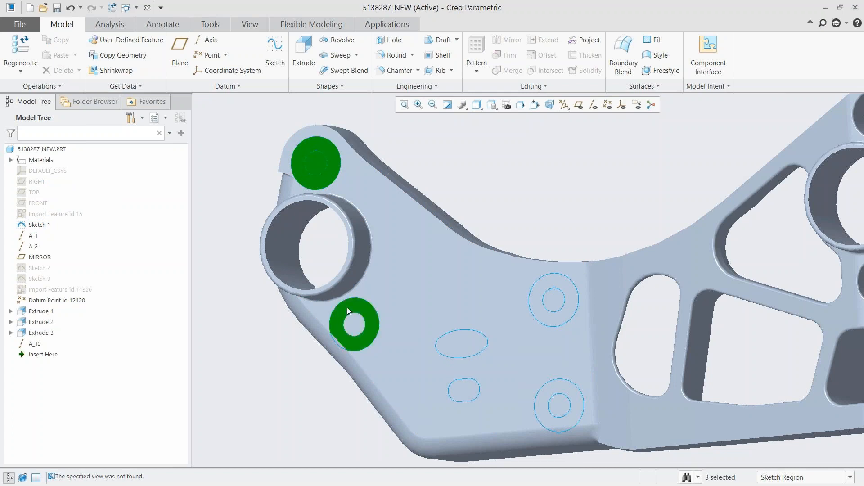
{"action": "left_click", "coordinate": [352, 325], "text": "ctrl"}
{"action": "left_click", "coordinate": [340, 344], "text": "ctrl"}
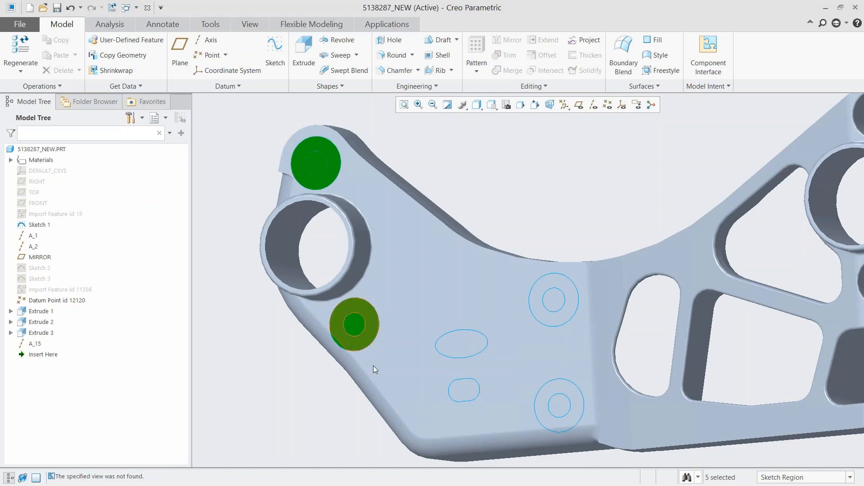
{"action": "left_click", "coordinate": [551, 395], "text": "ctrl"}
{"action": "left_click", "coordinate": [558, 427], "text": "ctrl"}
{"action": "left_click", "coordinate": [561, 312], "text": "ctrl"}
{"action": "left_click", "coordinate": [554, 301], "text": "ctrl"}
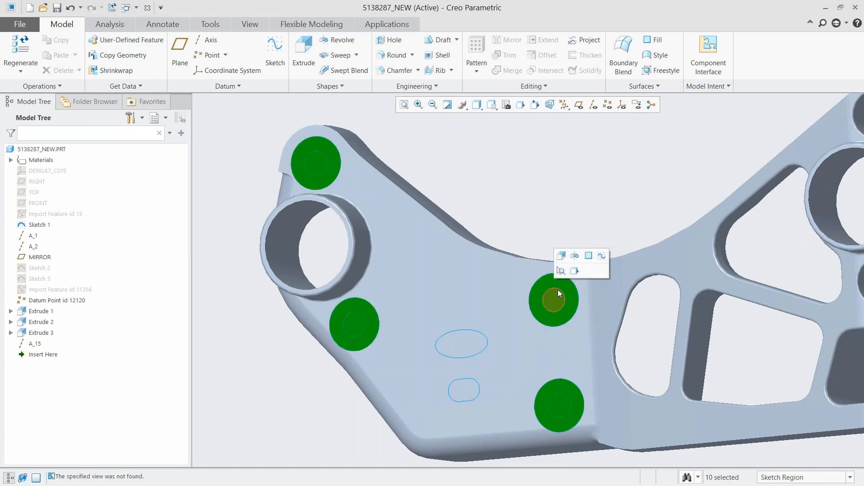
{"action": "left_click", "coordinate": [564, 258]}
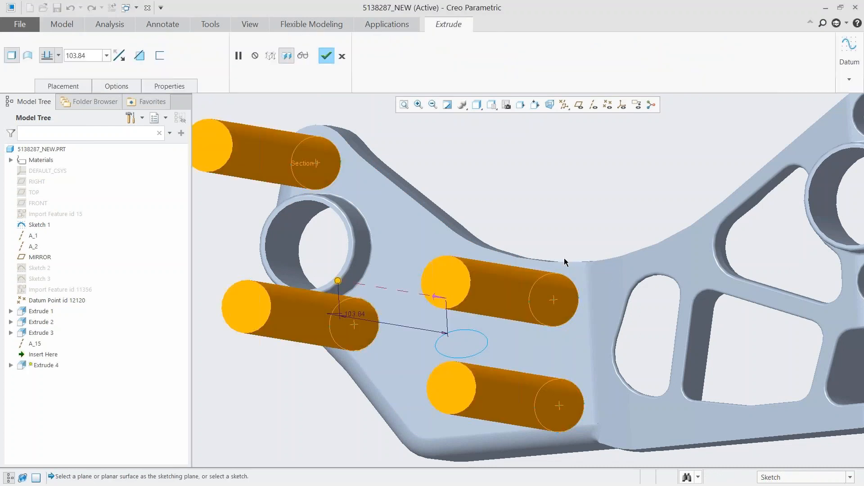
{"action": "double_click", "coordinate": [363, 313]}
{"action": "type", "text": "3"}
{"action": "key", "text": "Return"}
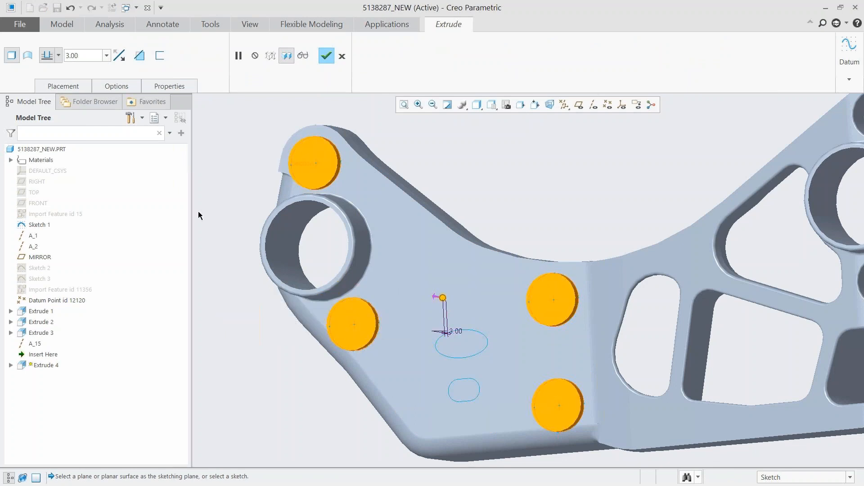
{"action": "left_click", "coordinate": [119, 55]}
{"action": "left_click", "coordinate": [139, 55]}
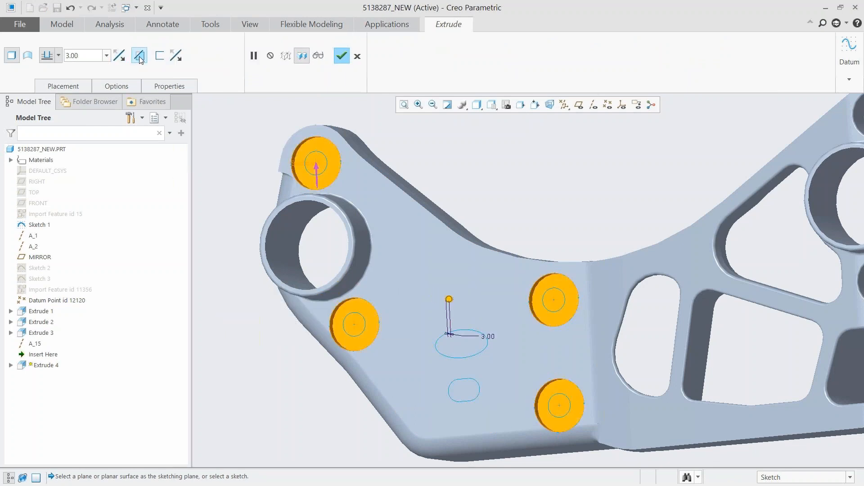
{"action": "left_click", "coordinate": [341, 56]}
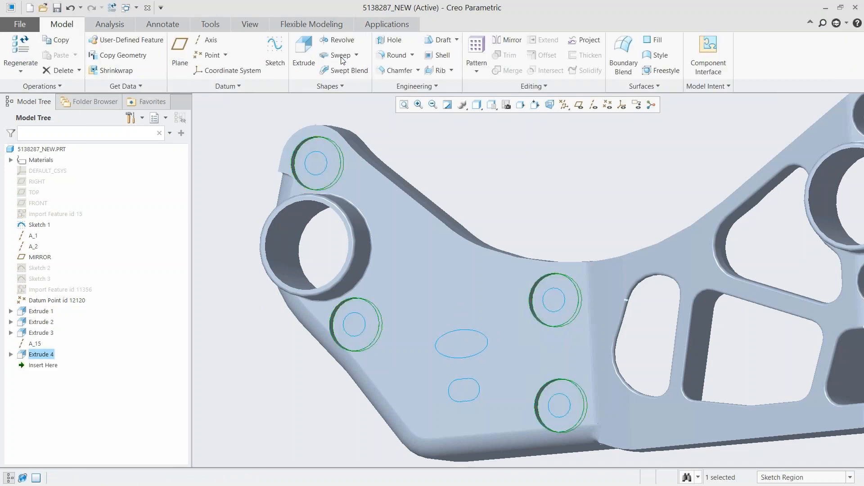
Cut the four inner circles, the ellipse and the slot through all of the plate, and hide Sketch 1
{"action": "left_click", "coordinate": [313, 163]}
{"action": "left_click", "coordinate": [354, 325], "text": "ctrl"}
{"action": "left_click", "coordinate": [460, 343], "text": "ctrl"}
{"action": "left_click", "coordinate": [464, 389], "text": "ctrl"}
{"action": "left_click", "coordinate": [557, 406], "text": "ctrl"}
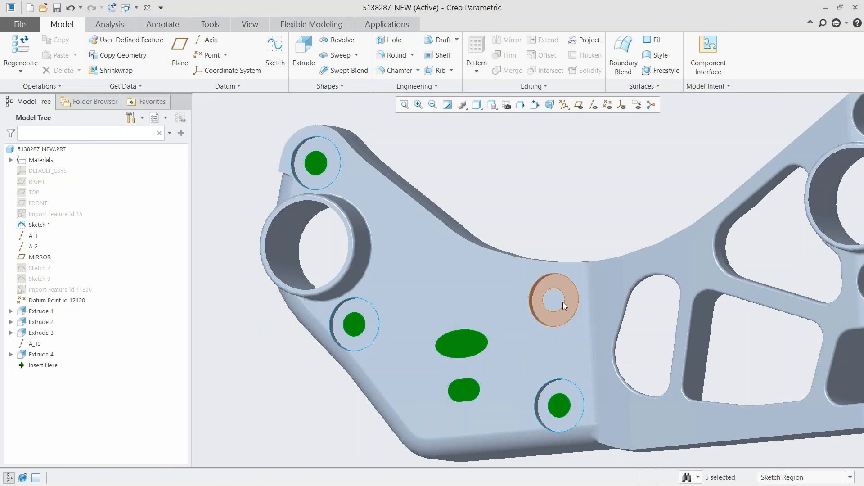
{"action": "left_click", "coordinate": [560, 302], "text": "ctrl"}
{"action": "left_click", "coordinate": [565, 257]}
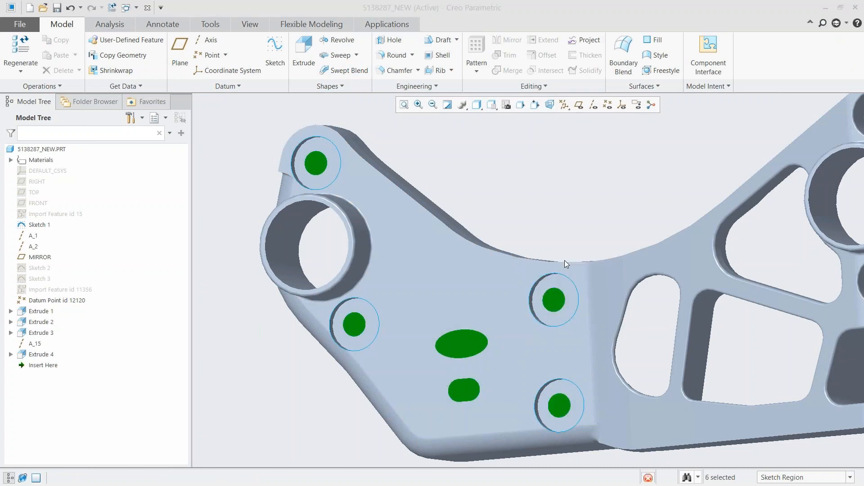
{"action": "left_click", "coordinate": [58, 56]}
{"action": "left_click", "coordinate": [48, 120]}
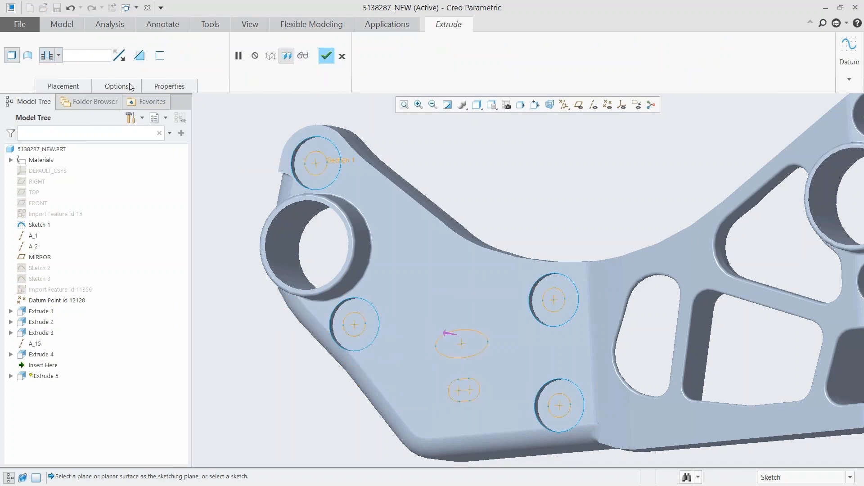
{"action": "left_click", "coordinate": [140, 56]}
{"action": "left_click", "coordinate": [123, 60]}
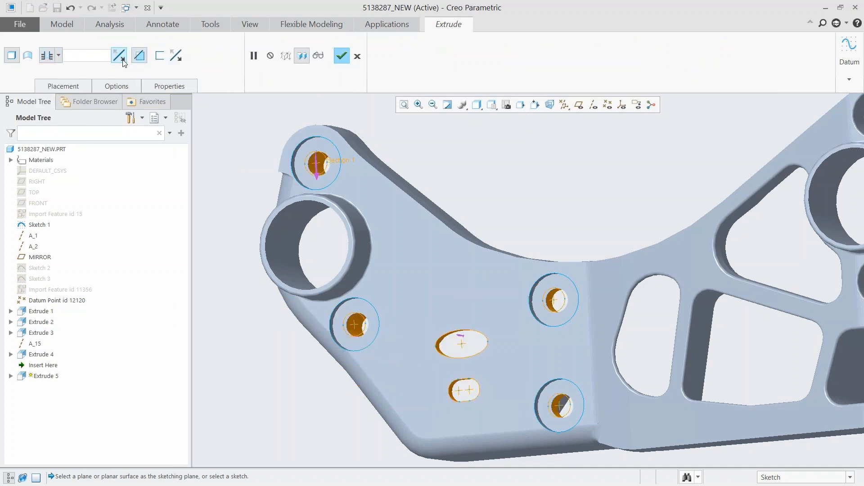
{"action": "left_click", "coordinate": [341, 57]}
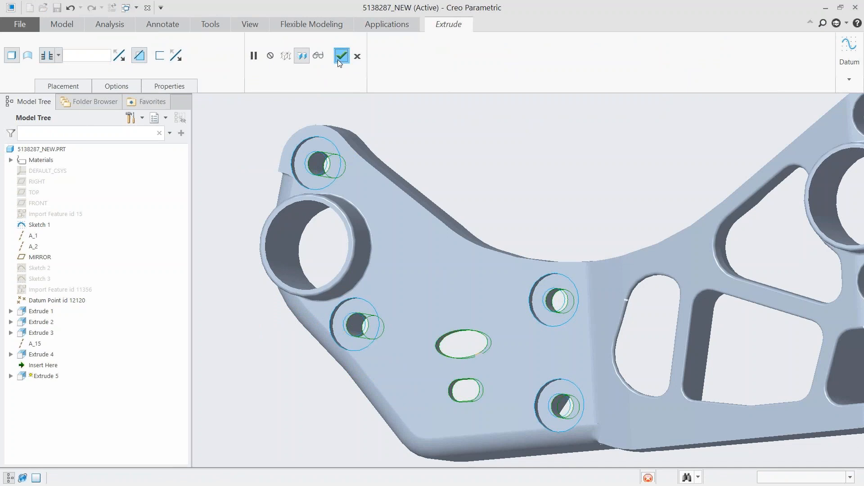
{"action": "left_click", "coordinate": [44, 226]}
{"action": "left_click", "coordinate": [66, 193]}
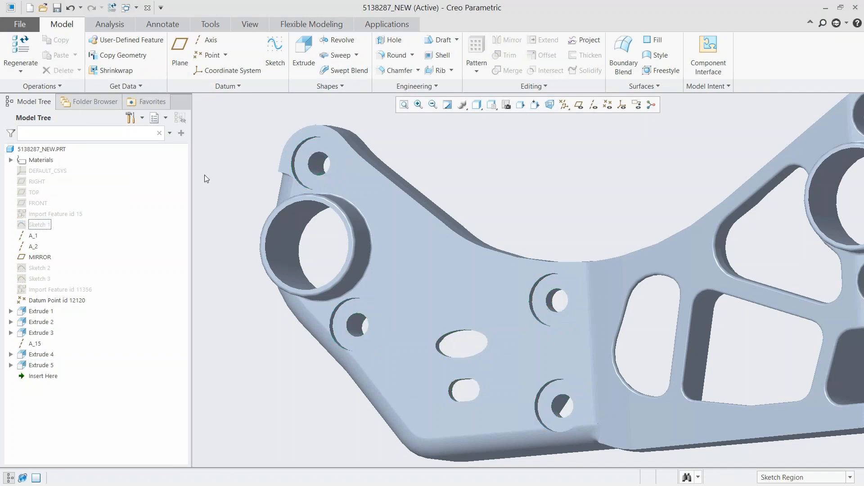
Start a Volume Helical Sweep and define its helix profile sketch on the FRONT plane, with RIGHT as the right-facing reference
{"action": "left_click", "coordinate": [356, 55]}
{"action": "left_click", "coordinate": [352, 92]}
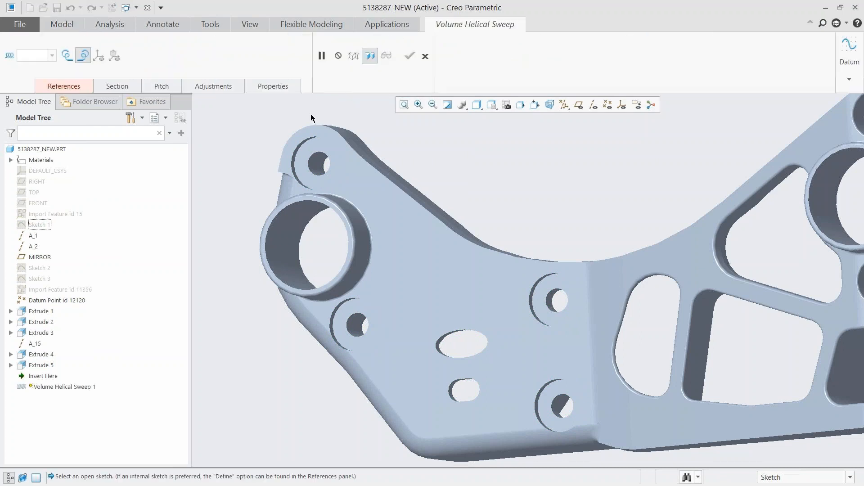
{"action": "left_click", "coordinate": [72, 90]}
{"action": "left_click", "coordinate": [138, 135]}
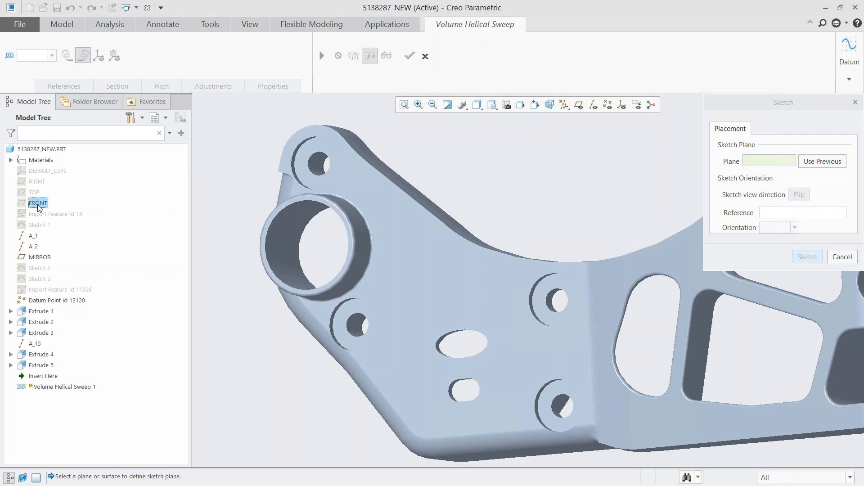
{"action": "left_click", "coordinate": [38, 204]}
{"action": "left_click", "coordinate": [794, 228]}
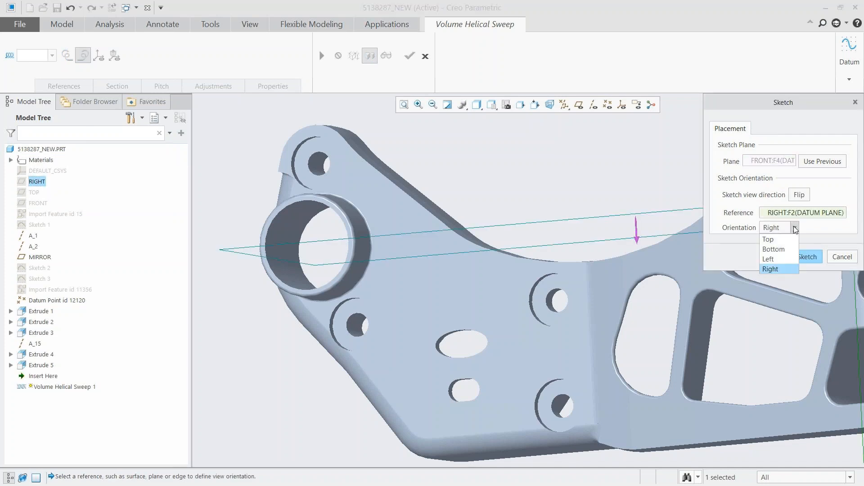
{"action": "left_click", "coordinate": [808, 258]}
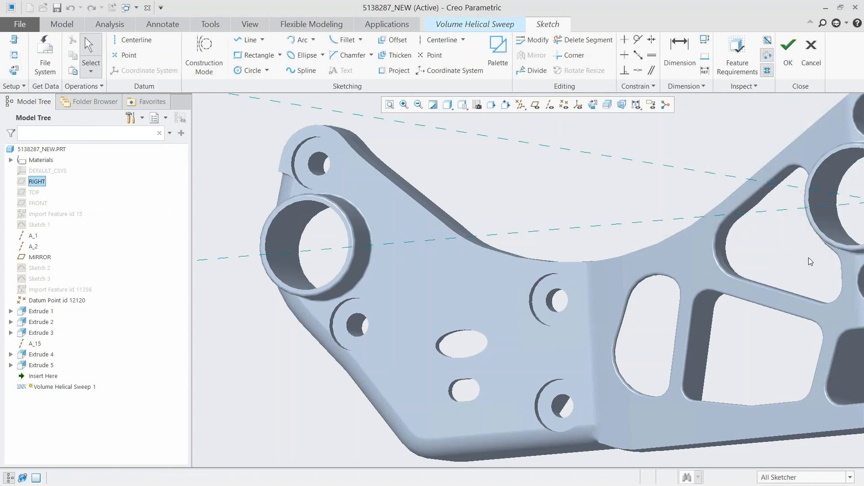
{"action": "left_click", "coordinate": [592, 105]}
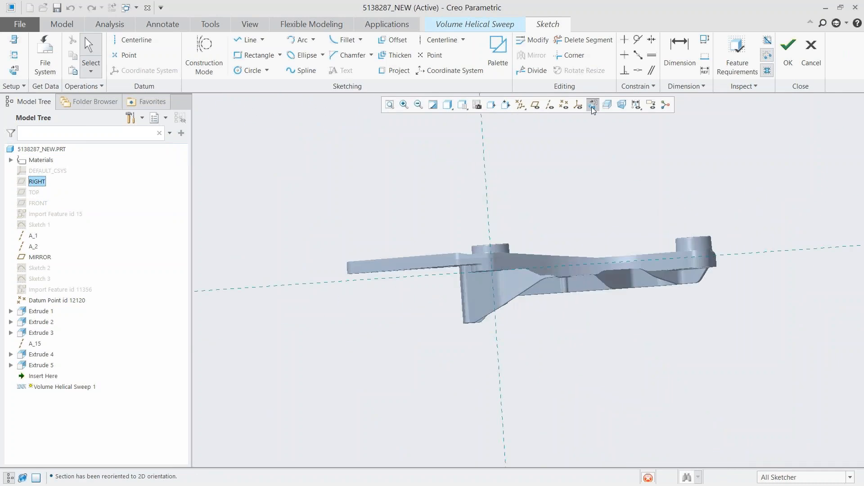
Sketch vertical centerlines on the end boss's axis and 50 outside it, plus a horizontal centerline along the boss's top face
{"action": "left_click", "coordinate": [131, 40]}
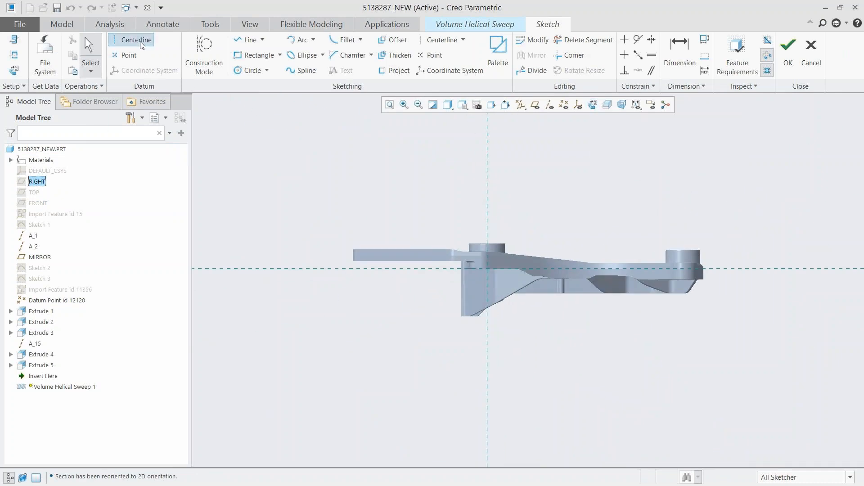
{"action": "left_click", "coordinate": [551, 108]}
{"action": "left_click", "coordinate": [681, 246]}
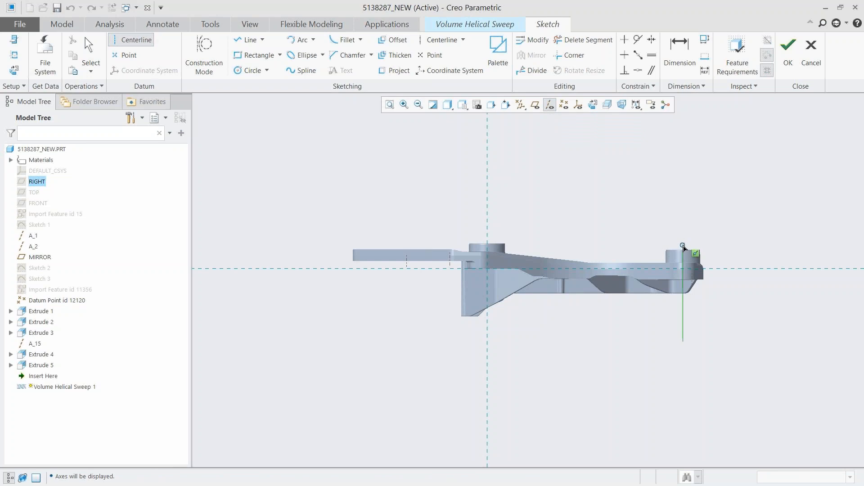
{"action": "left_click", "coordinate": [682, 288]}
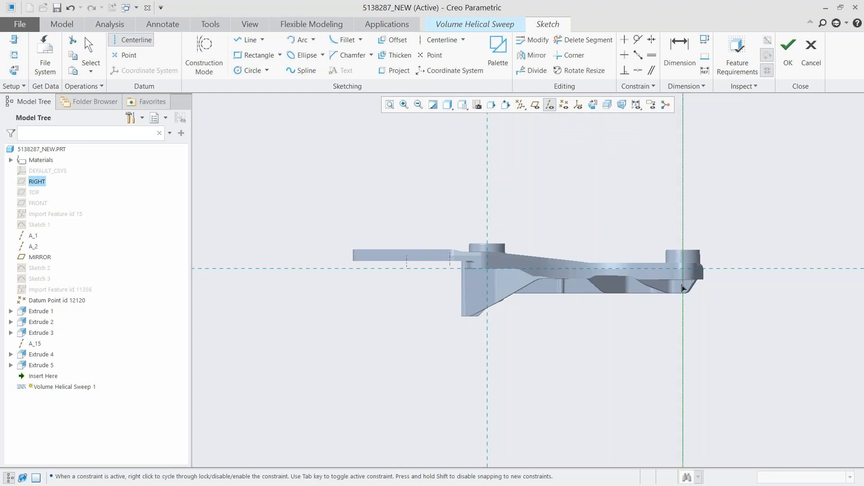
{"action": "left_click", "coordinate": [735, 174]}
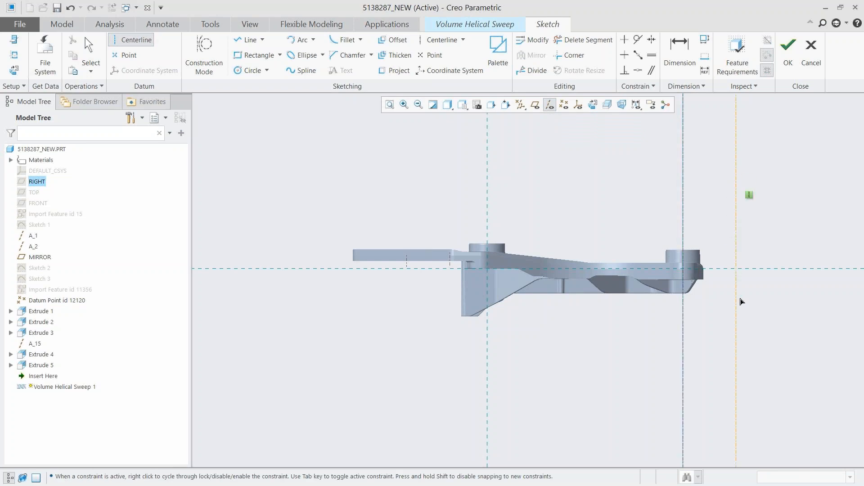
{"action": "left_click", "coordinate": [735, 291]}
{"action": "left_click", "coordinate": [677, 250]}
{"action": "left_click", "coordinate": [727, 251]}
{"action": "middle_click", "coordinate": [726, 231]}
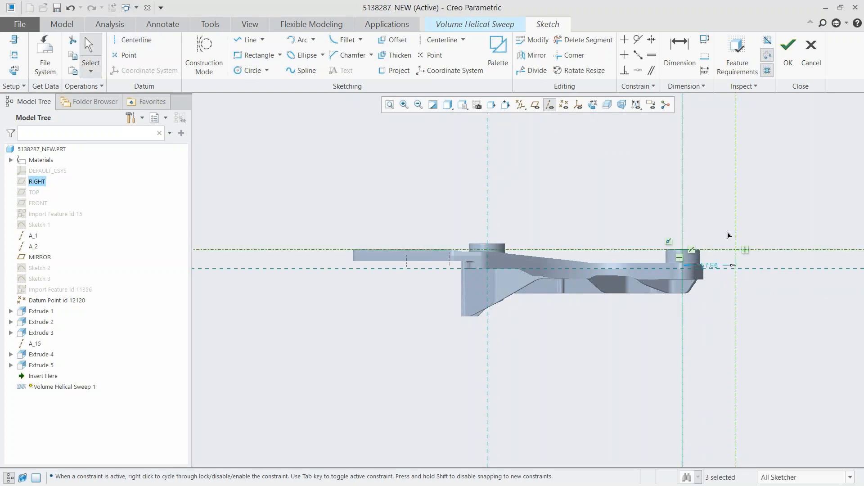
{"action": "double_click", "coordinate": [712, 267]}
{"action": "type", "text": "50"}
{"action": "key", "text": "Return"}
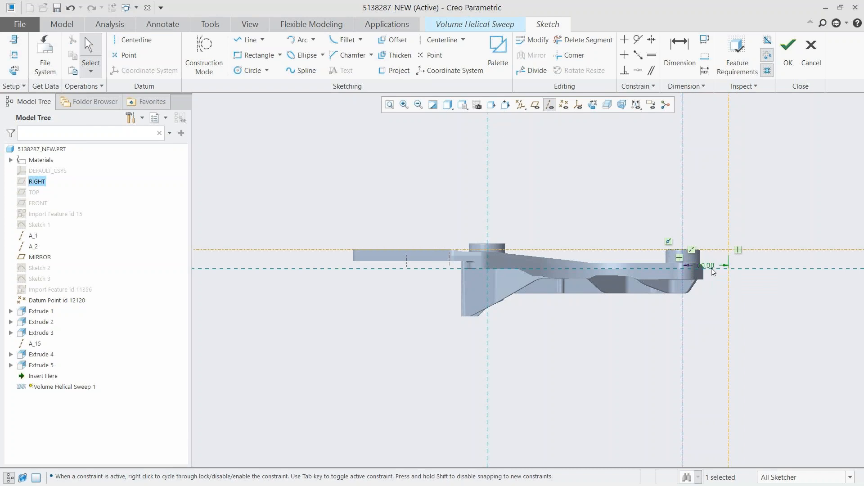
Draw the helix profile as an 8 long vertical line down from the intersection of the outer centerlines, and finish the sketch
{"action": "left_click", "coordinate": [404, 105]}
{"action": "left_click", "coordinate": [652, 232]}
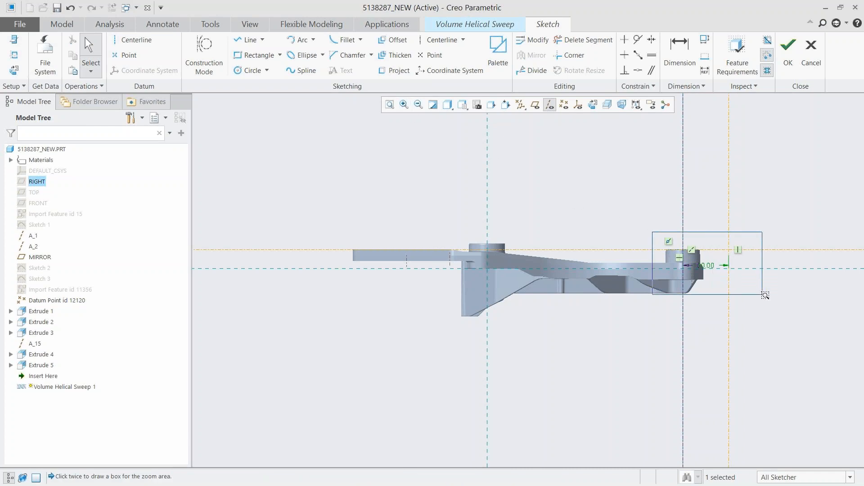
{"action": "left_click", "coordinate": [765, 296]}
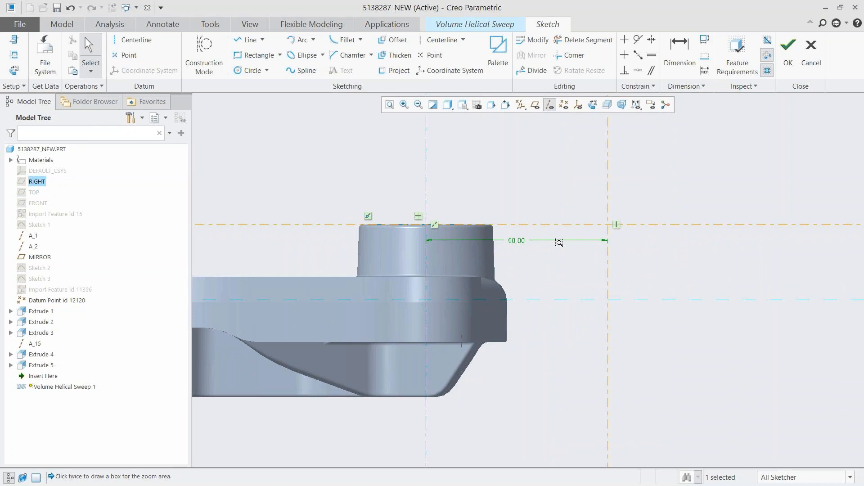
{"action": "left_click", "coordinate": [247, 40]}
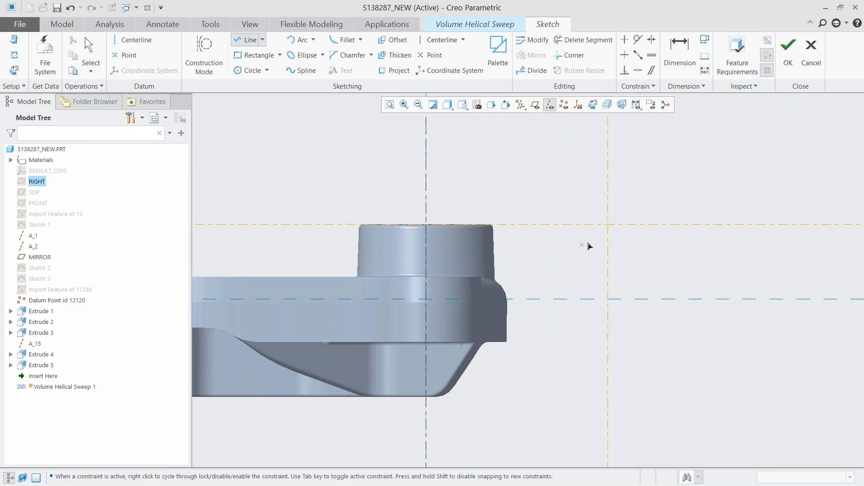
{"action": "left_click", "coordinate": [608, 224]}
{"action": "left_click", "coordinate": [636, 265]}
{"action": "middle_click", "coordinate": [641, 265]}
{"action": "double_click", "coordinate": [617, 241]}
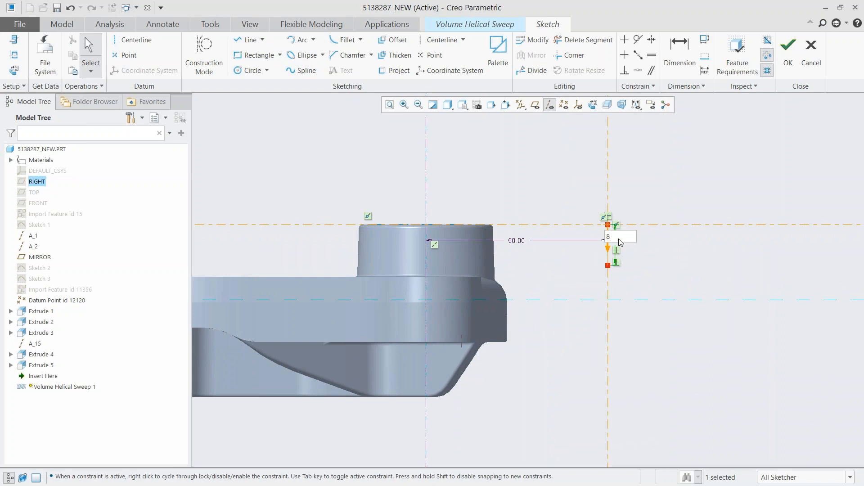
{"action": "type", "text": "8"}
{"action": "key", "text": "Return"}
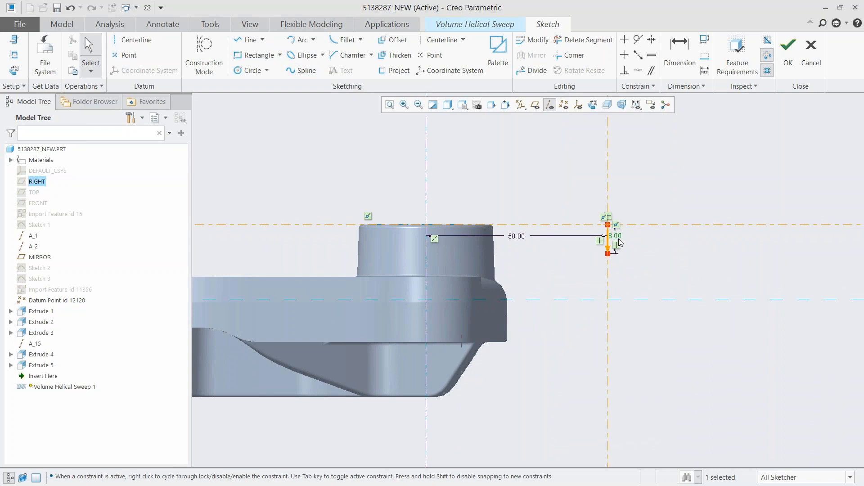
{"action": "left_click", "coordinate": [788, 63]}
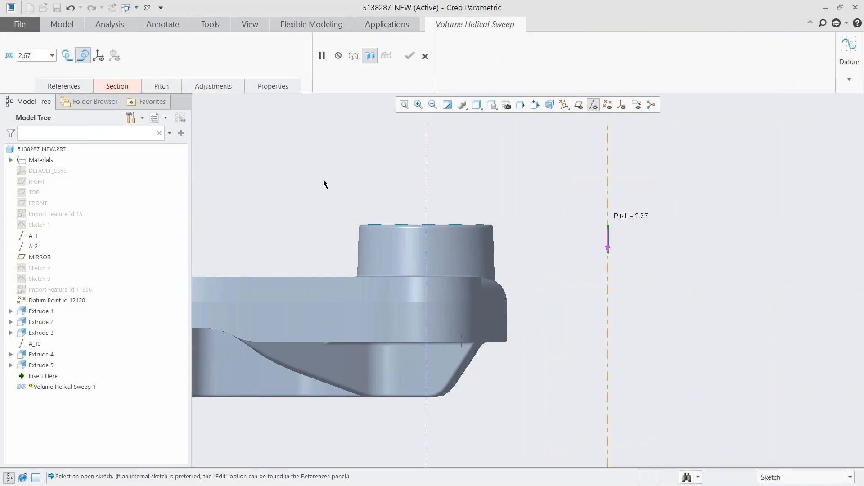
Sketch the sweep's section as a rectangle from the axes' intersection toward the boss, 32.25 wide and about 5.7 high
{"action": "left_click", "coordinate": [123, 88]}
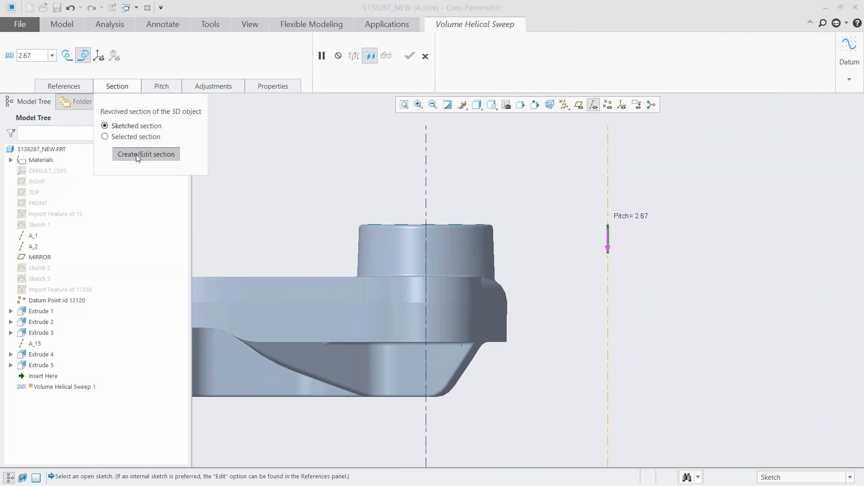
{"action": "left_click", "coordinate": [136, 154]}
{"action": "left_click", "coordinate": [255, 55]}
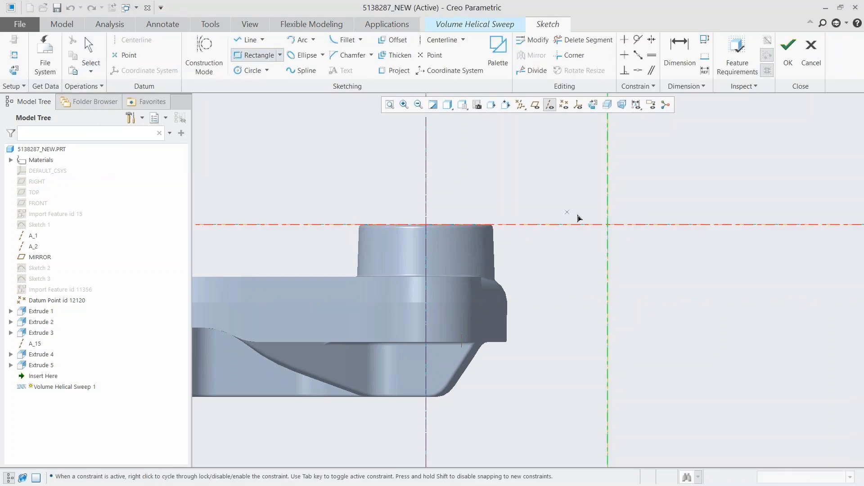
{"action": "left_click", "coordinate": [607, 225]}
{"action": "left_click", "coordinate": [498, 204]}
{"action": "middle_click", "coordinate": [478, 190]}
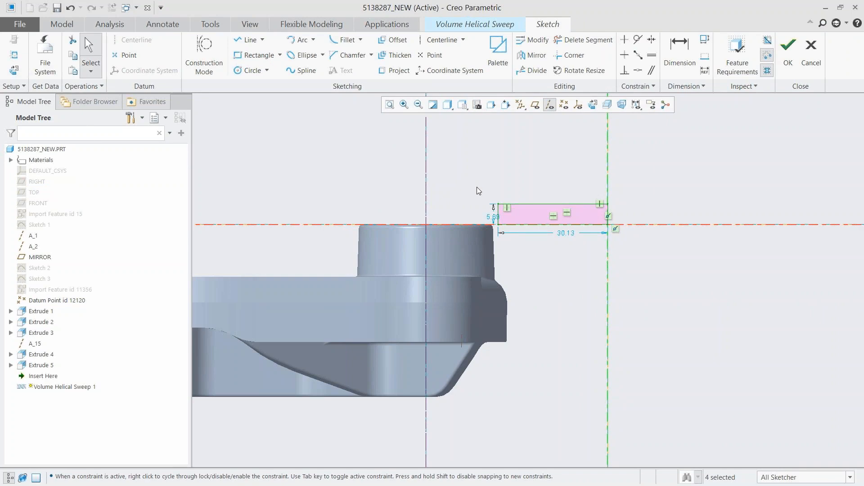
{"action": "double_click", "coordinate": [566, 234]}
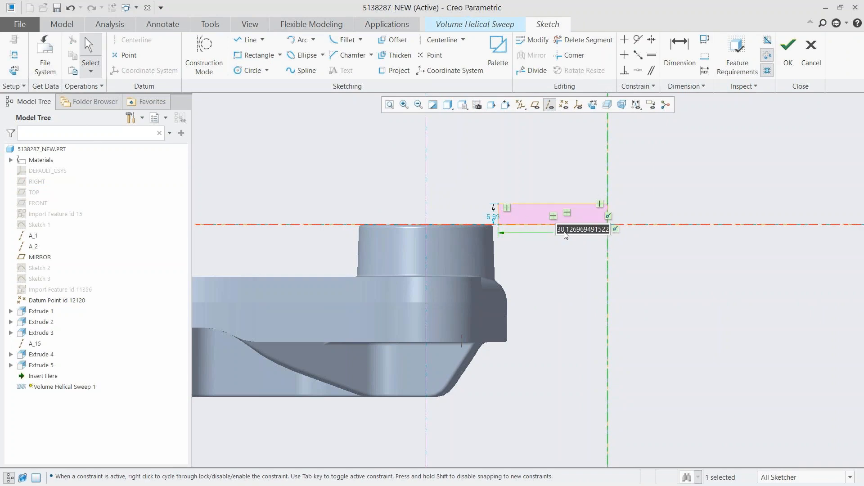
{"action": "type", "text": "32.25"}
{"action": "key", "text": "Return"}
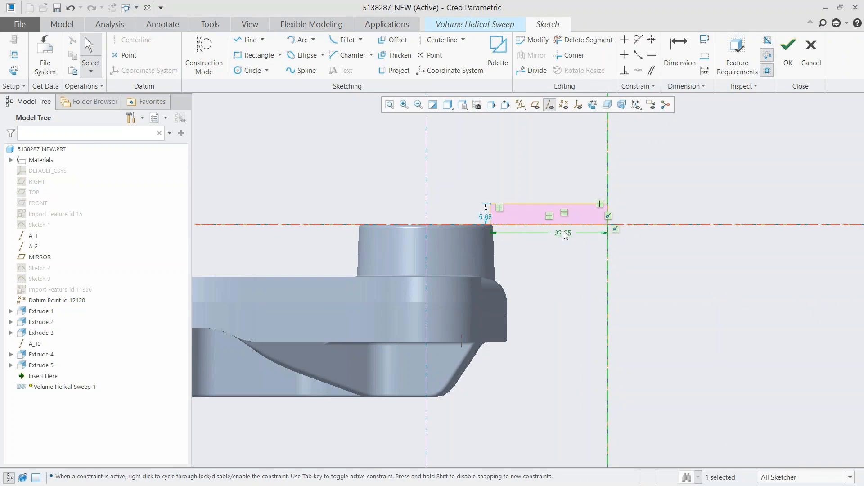
Set the section rectangle's height to 0.5
{"action": "double_click", "coordinate": [484, 218]}
{"action": "type", "text": "0"}
{"action": "key", "text": "Return"}
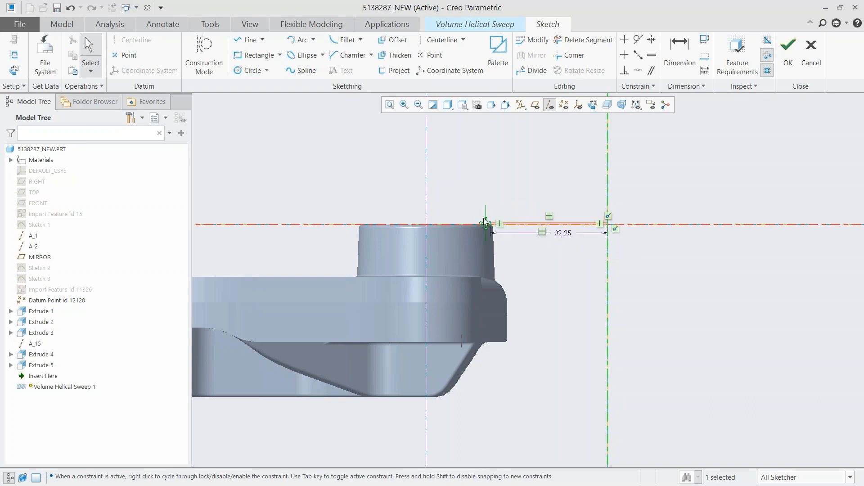
Fillet the upper and lower corners at the boss end of the section rectangle
{"action": "left_click", "coordinate": [404, 107]}
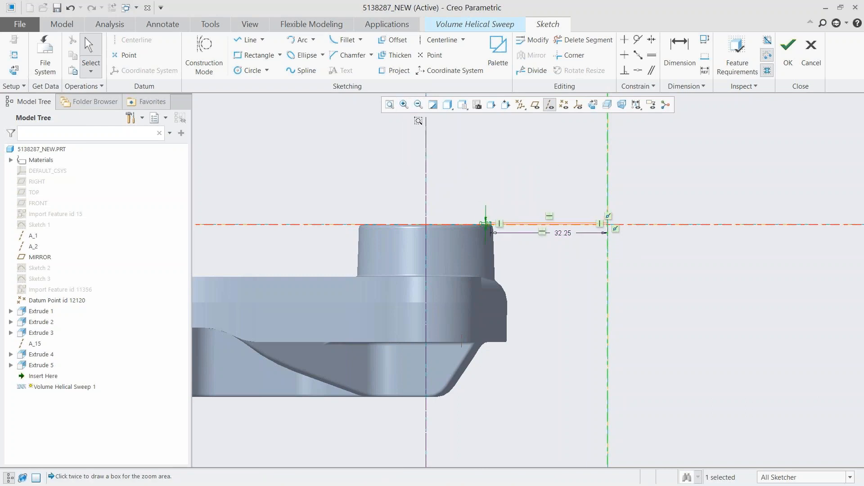
{"action": "left_click", "coordinate": [480, 211]}
{"action": "left_click", "coordinate": [504, 235]}
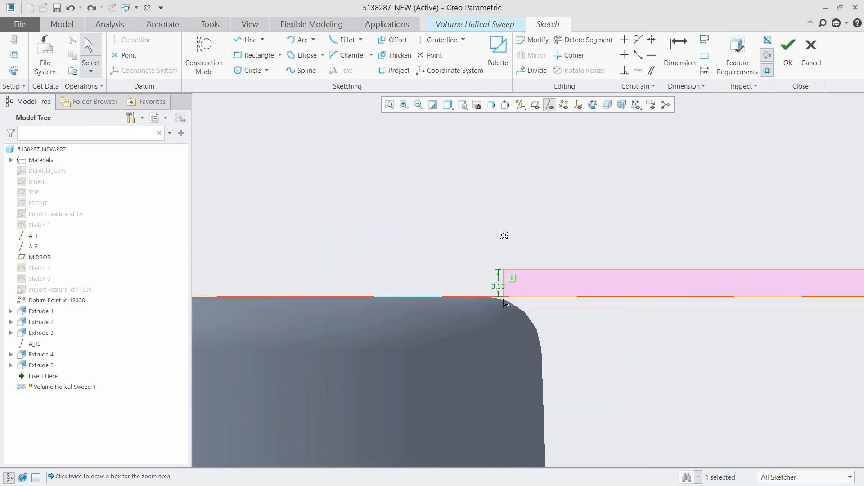
{"action": "left_click", "coordinate": [339, 40]}
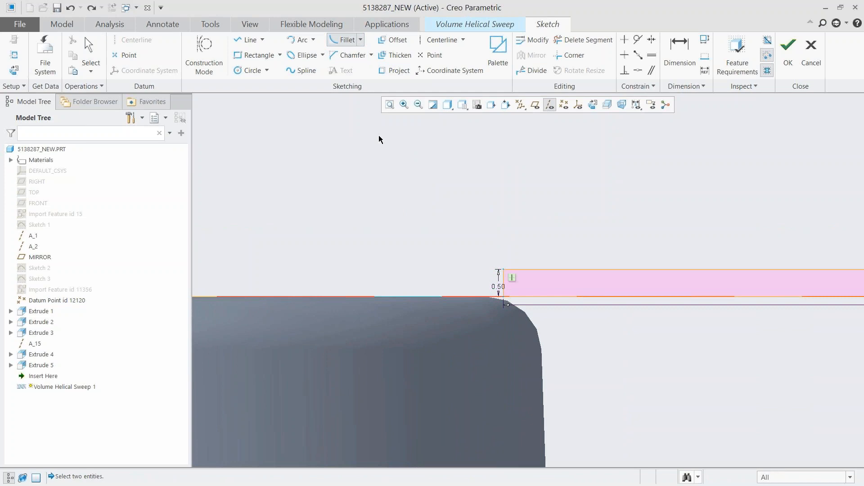
{"action": "left_click", "coordinate": [515, 270]}
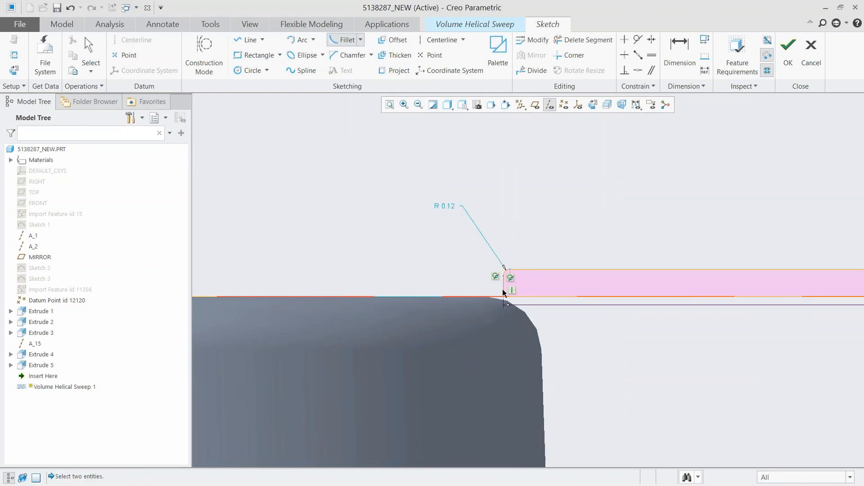
{"action": "left_click", "coordinate": [531, 296]}
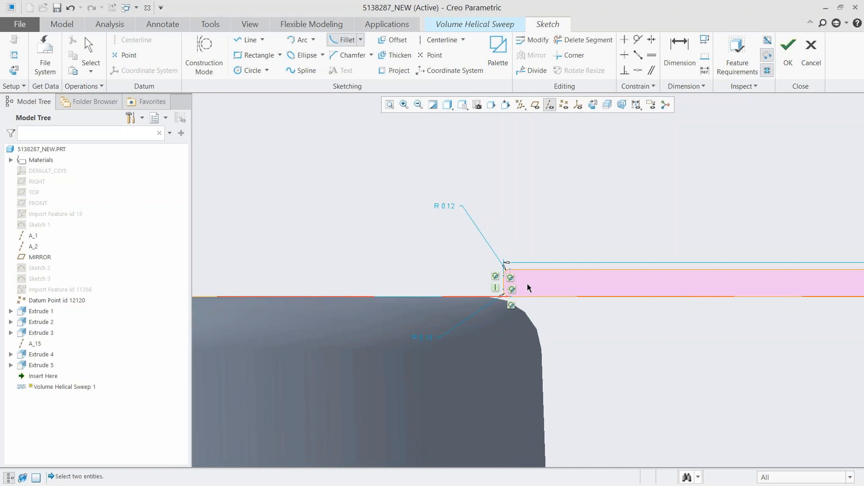
Set the radius of the section's upper corner fillet to 0.13
{"action": "middle_click", "coordinate": [509, 244]}
{"action": "left_click", "coordinate": [452, 213]}
{"action": "double_click", "coordinate": [452, 207]}
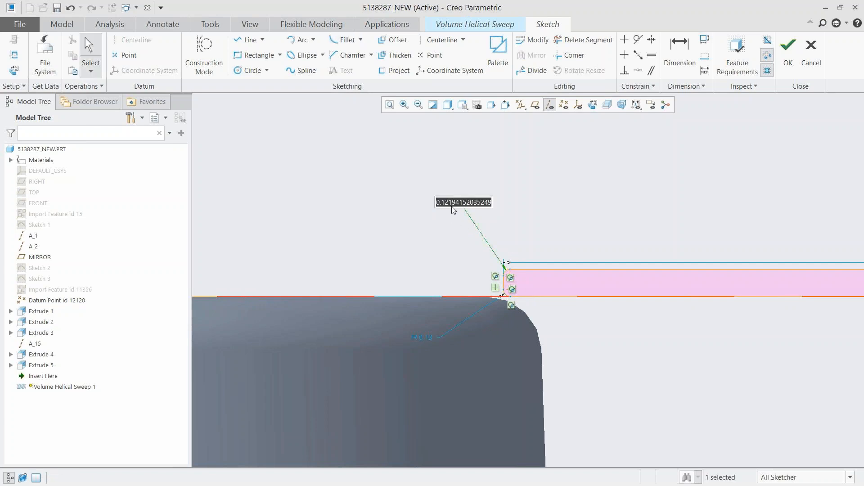
{"action": "type", "text": "0.13"}
{"action": "key", "text": "Return"}
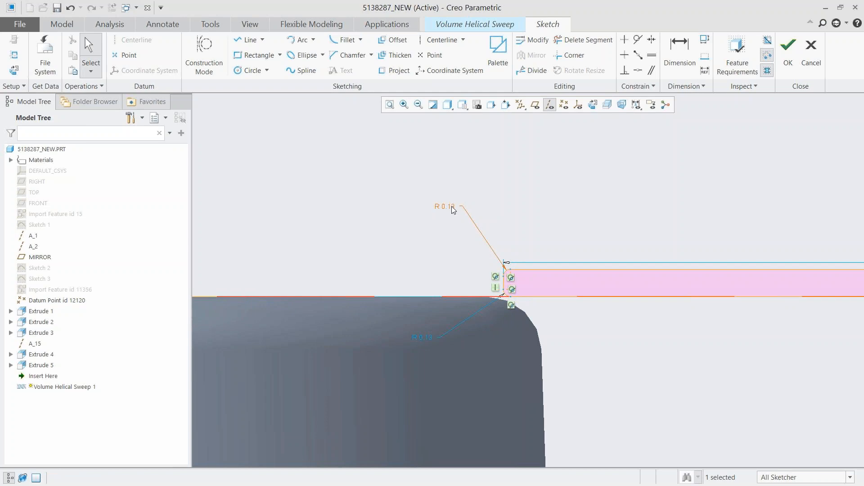
Constrain the section's two corner fillets to equal radii and finish the section sketch
{"action": "left_click", "coordinate": [651, 55]}
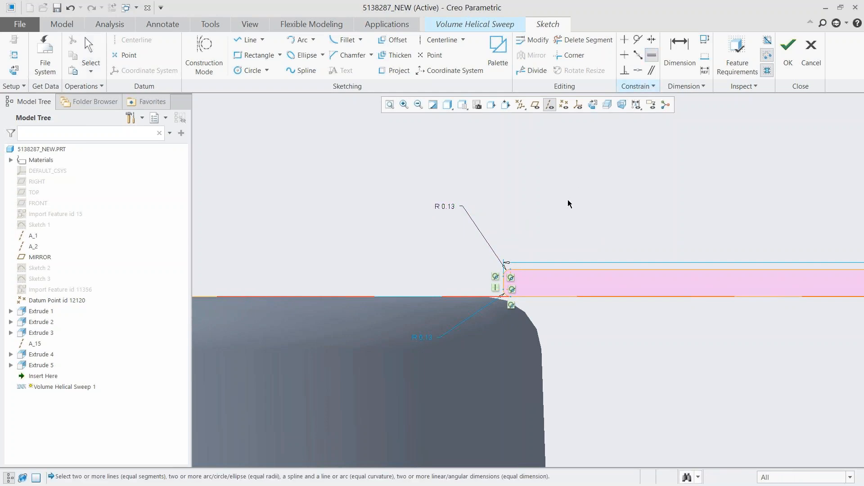
{"action": "left_click", "coordinate": [506, 293]}
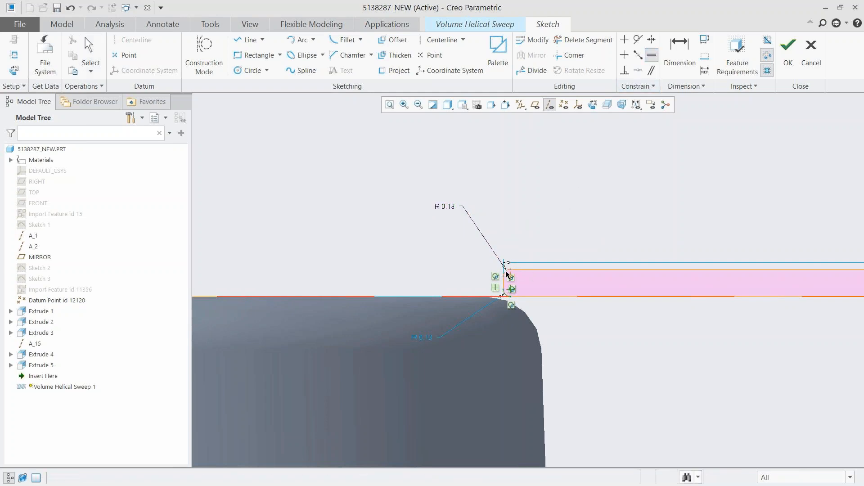
{"action": "left_click", "coordinate": [505, 273]}
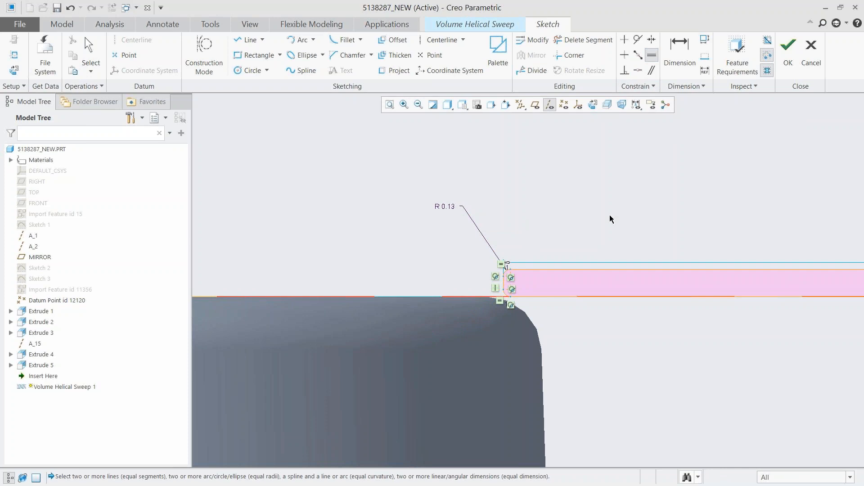
{"action": "left_click", "coordinate": [788, 57]}
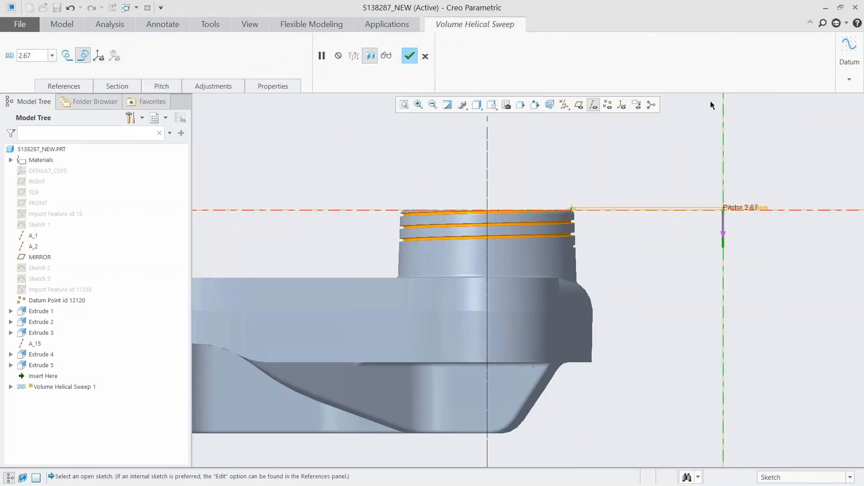
Set the helical sweep's pitch to 2
{"action": "double_click", "coordinate": [35, 52]}
{"action": "type", "text": "2"}
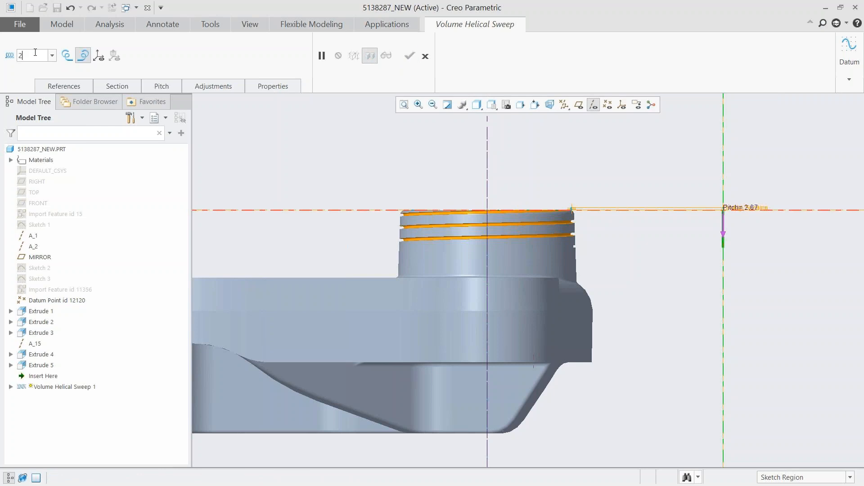
{"action": "key", "text": "Return"}
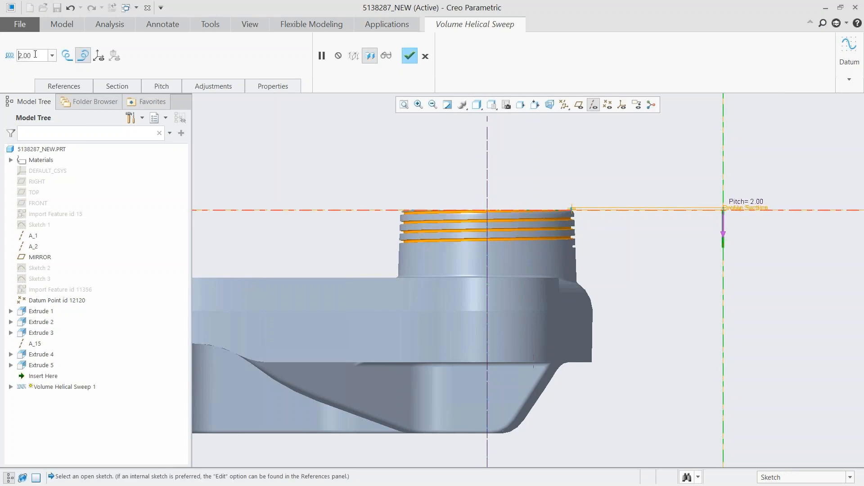
Make the helix pitch variable by adding a second pitch of 4 at the end point
{"action": "left_click", "coordinate": [161, 87]}
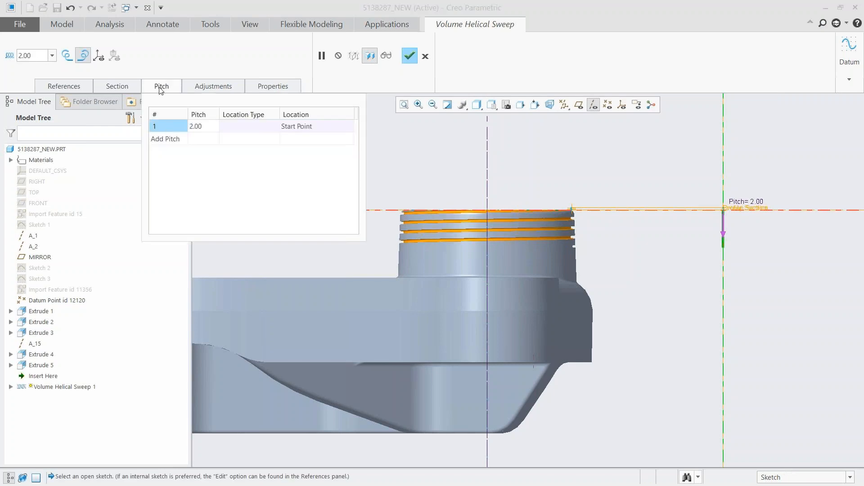
{"action": "left_click", "coordinate": [171, 139]}
{"action": "type", "text": "4"}
{"action": "key", "text": "Return"}
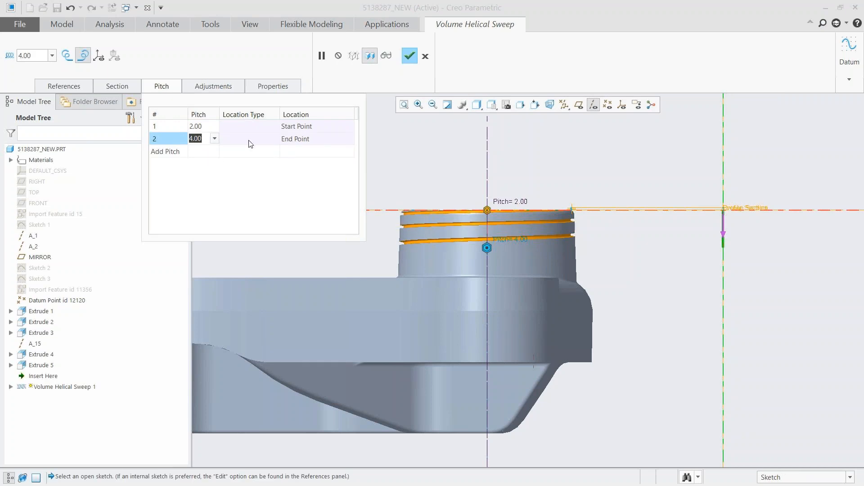
{"action": "left_click", "coordinate": [396, 139]}
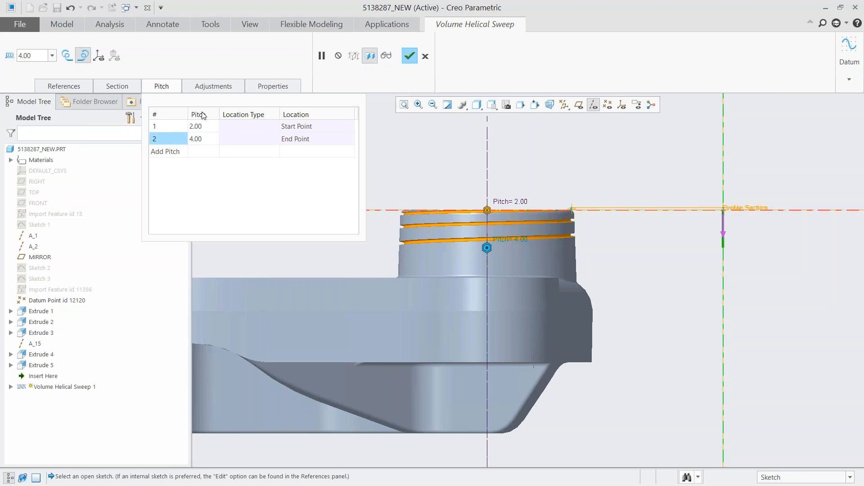
{"action": "left_click", "coordinate": [162, 88]}
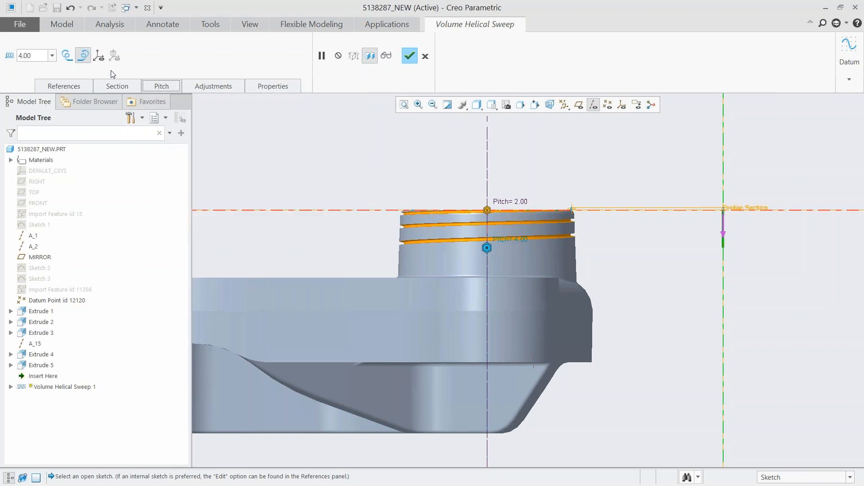
Preview the 3D cutting tool along its helical trajectory, hide both displays, and complete the Volume Helical Sweep
{"action": "left_click", "coordinate": [99, 55]}
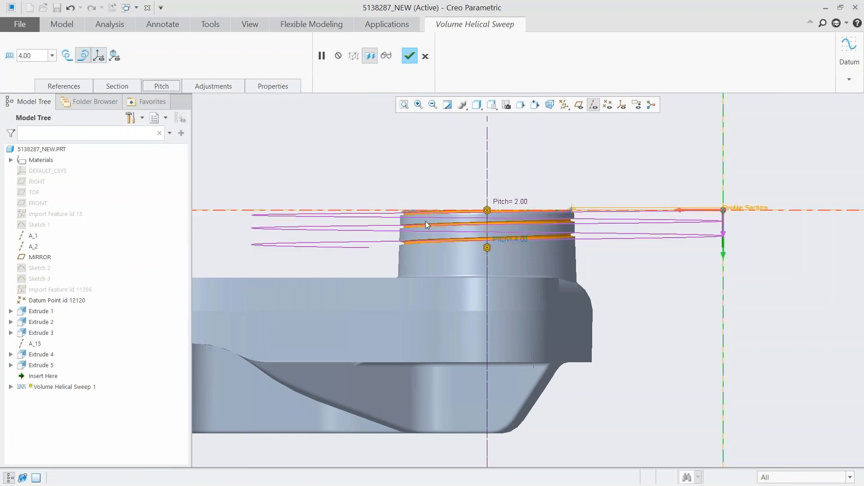
{"action": "middle_click_drag", "start_coordinate": [426, 224], "coordinate": [449, 343]}
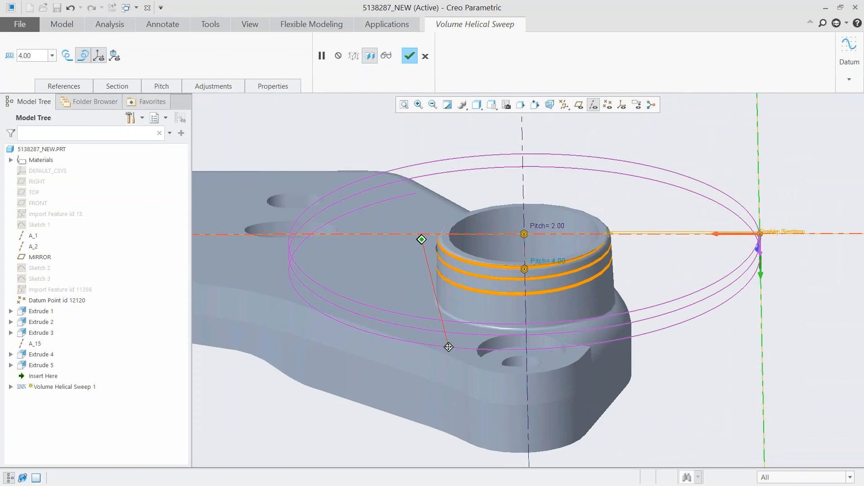
{"action": "left_click", "coordinate": [118, 59]}
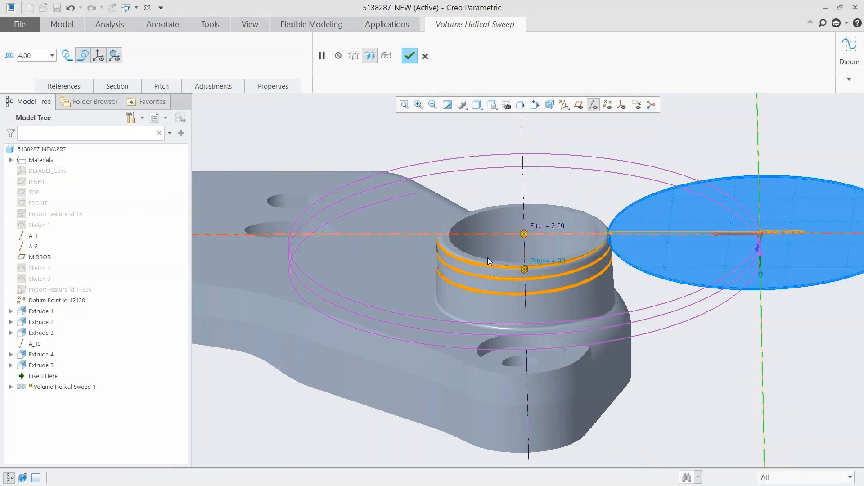
{"action": "middle_click_drag", "start_coordinate": [572, 279], "coordinate": [510, 303], "text": "shift"}
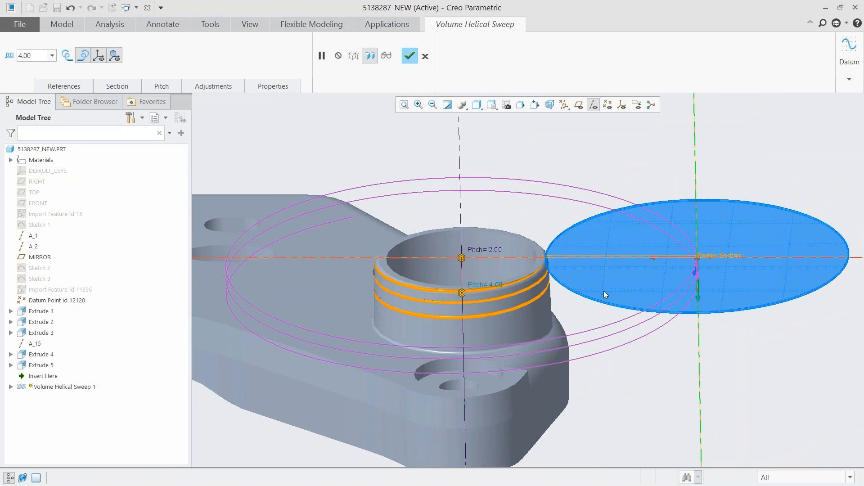
{"action": "left_click_drag", "start_coordinate": [697, 258], "coordinate": [328, 232]}
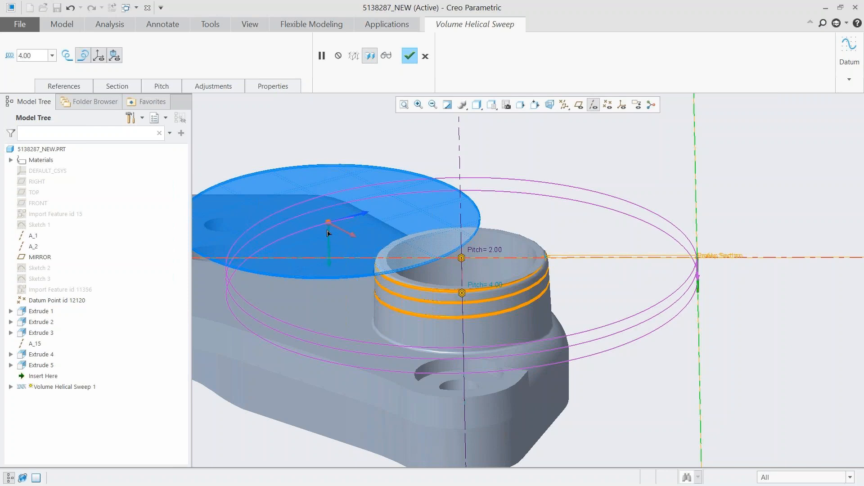
{"action": "left_click", "coordinate": [116, 57]}
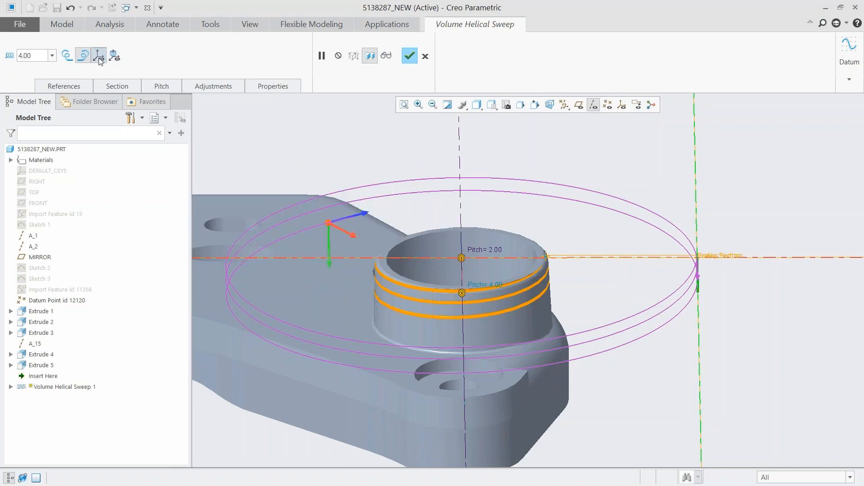
{"action": "left_click", "coordinate": [98, 58]}
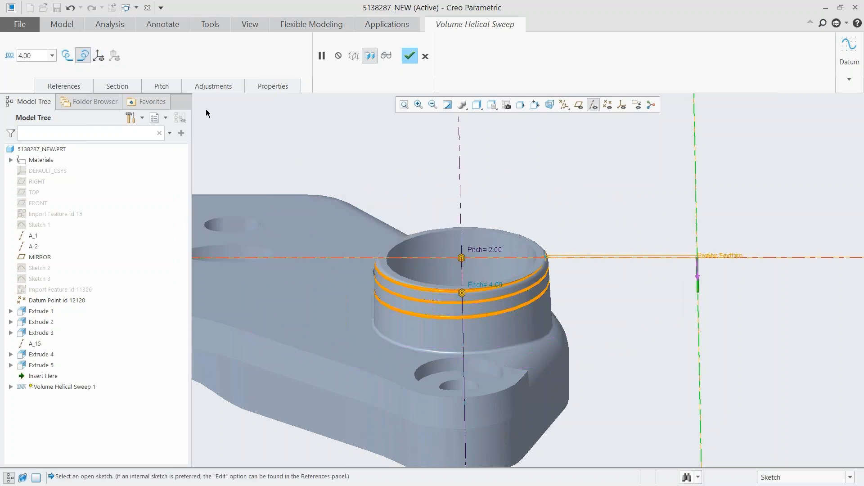
{"action": "left_click", "coordinate": [410, 56]}
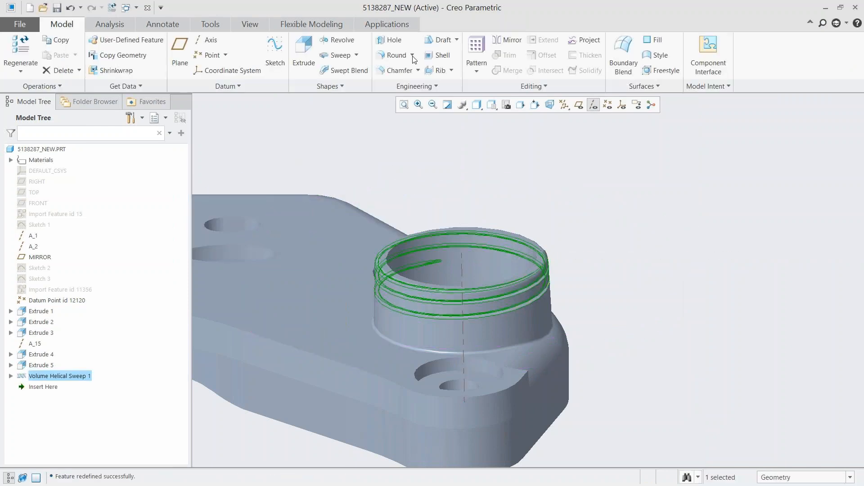
Display the datum planes and mirror Extrude 2 and Extrude 3 about the MIRROR plane
{"action": "left_click", "coordinate": [579, 105]}
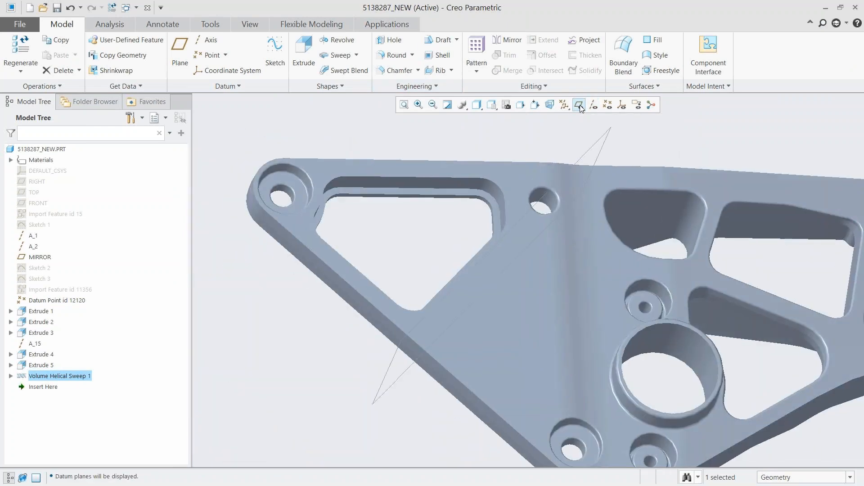
{"action": "left_click", "coordinate": [41, 322]}
{"action": "left_click", "coordinate": [43, 334], "text": "ctrl"}
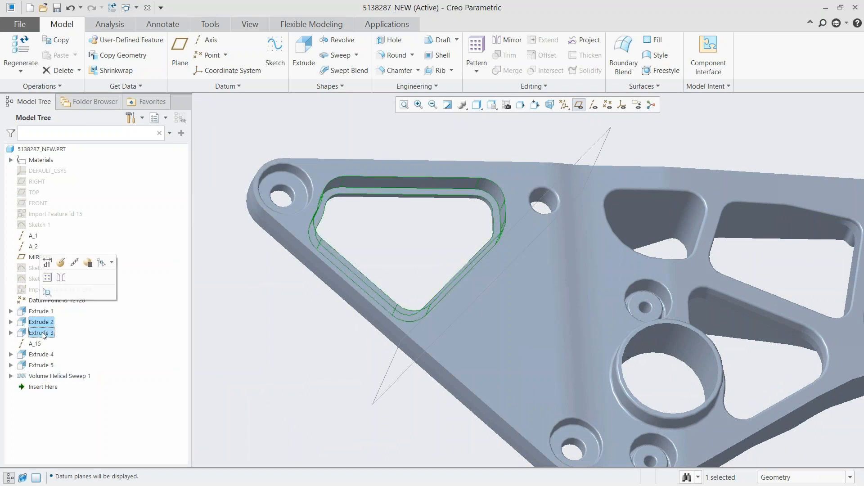
{"action": "left_click", "coordinate": [49, 286]}
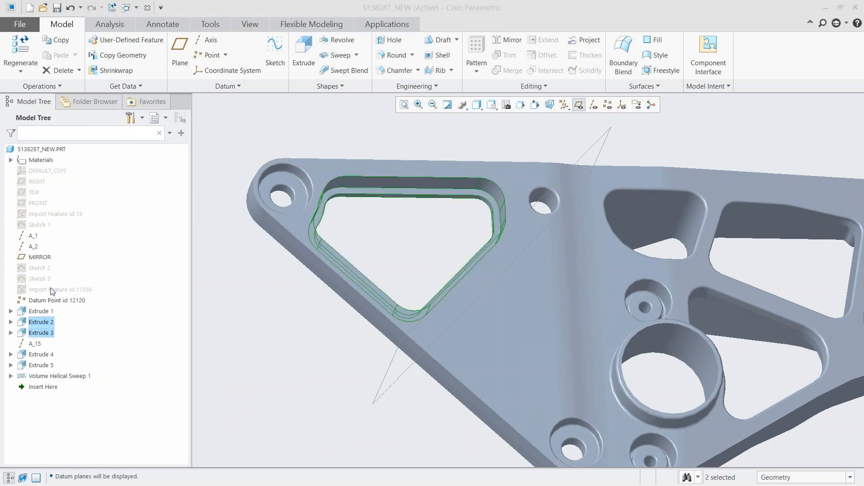
{"action": "left_click", "coordinate": [390, 377]}
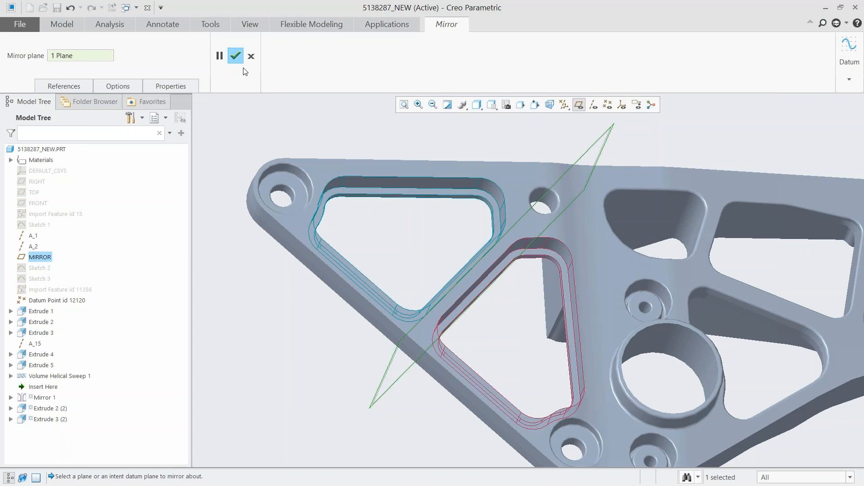
{"action": "left_click", "coordinate": [235, 56]}
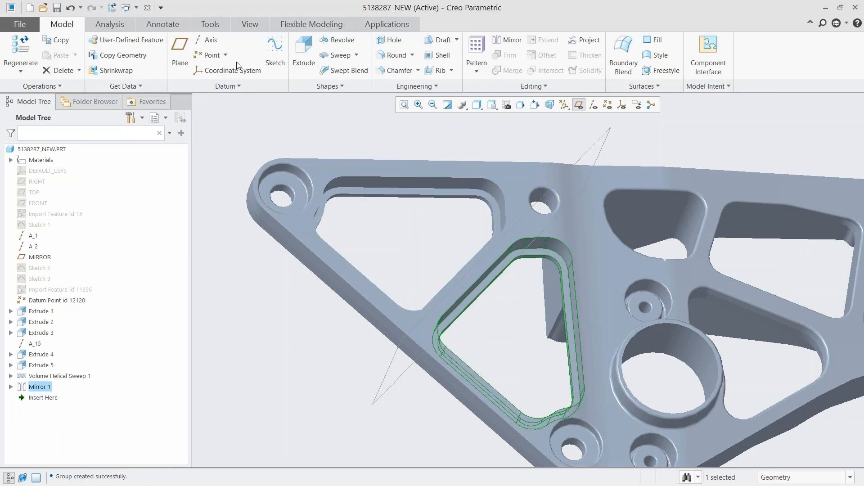
Move the insertion point above Mirror 1 and round the edges of the original stepped cutout with radius 1
{"action": "left_click", "coordinate": [43, 397]}
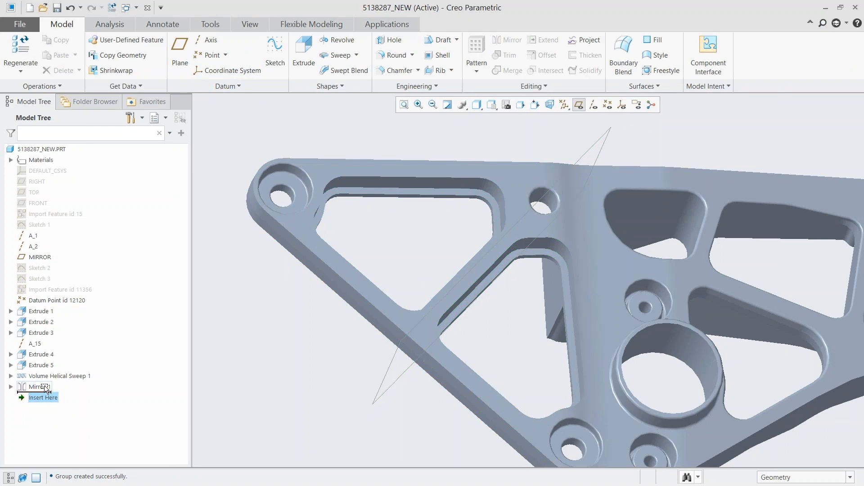
{"action": "left_click_drag", "start_coordinate": [45, 382], "coordinate": [39, 385]}
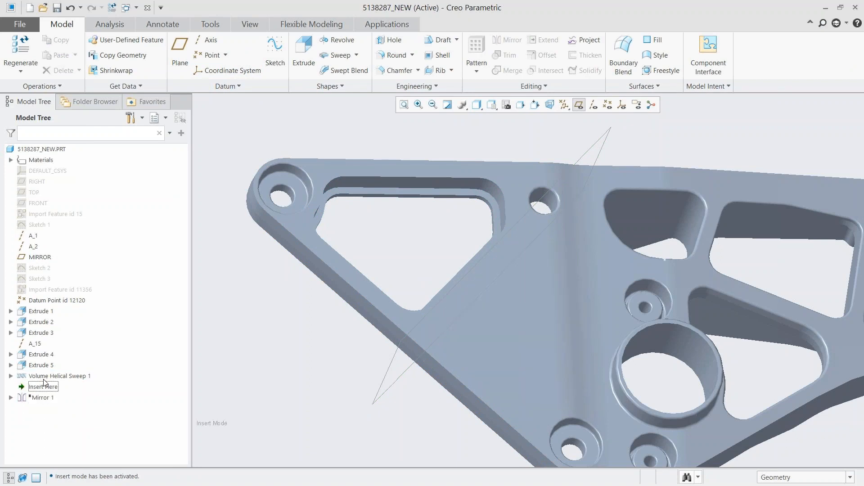
{"action": "left_click", "coordinate": [395, 55]}
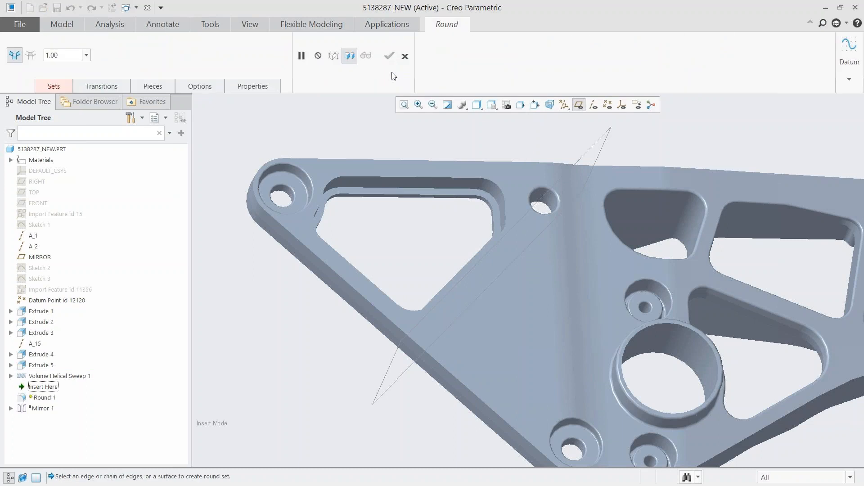
{"action": "left_click", "coordinate": [499, 215]}
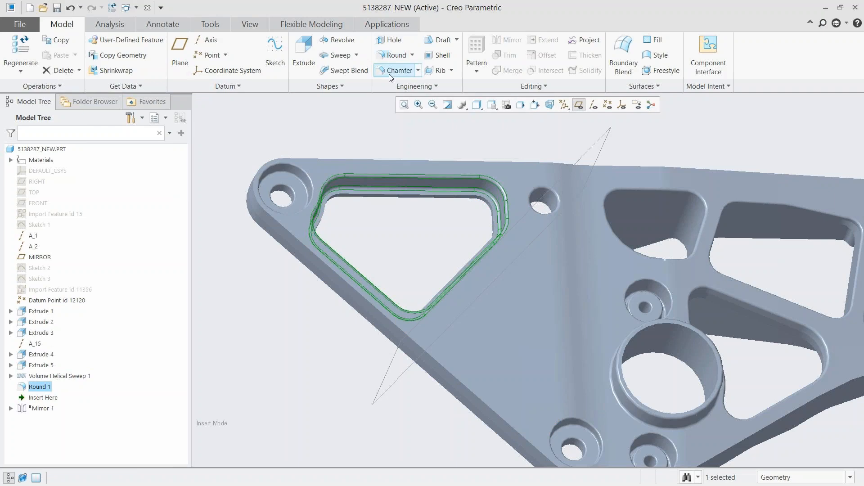
Draft the wall of the original stepped cutout by 5 degrees, hinged on the surrounding flat face, with the angle direction reversed
{"action": "left_click", "coordinate": [401, 183]}
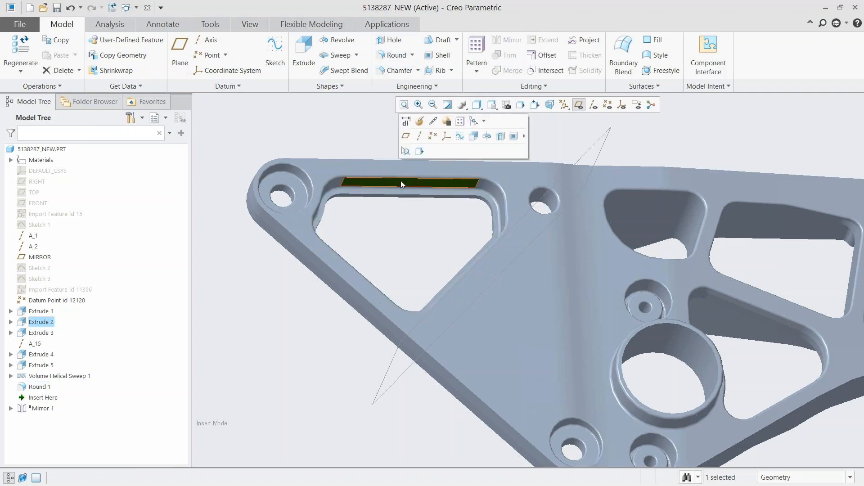
{"action": "left_click", "coordinate": [438, 43]}
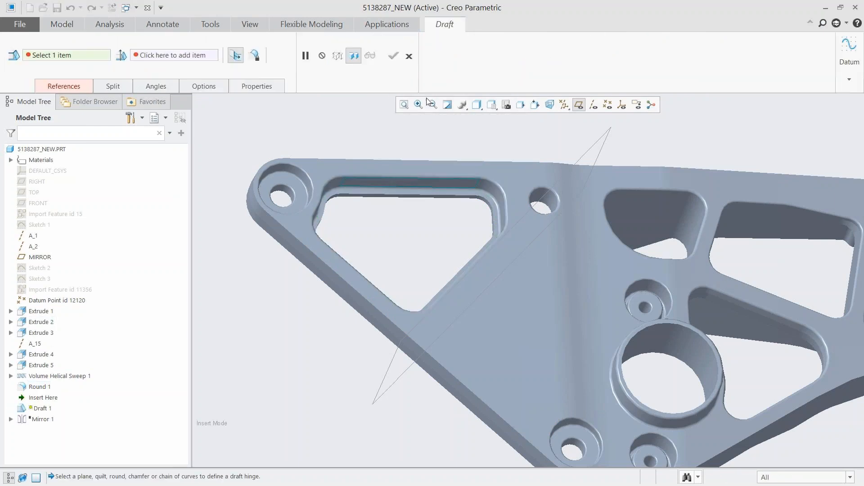
{"action": "left_click", "coordinate": [405, 169]}
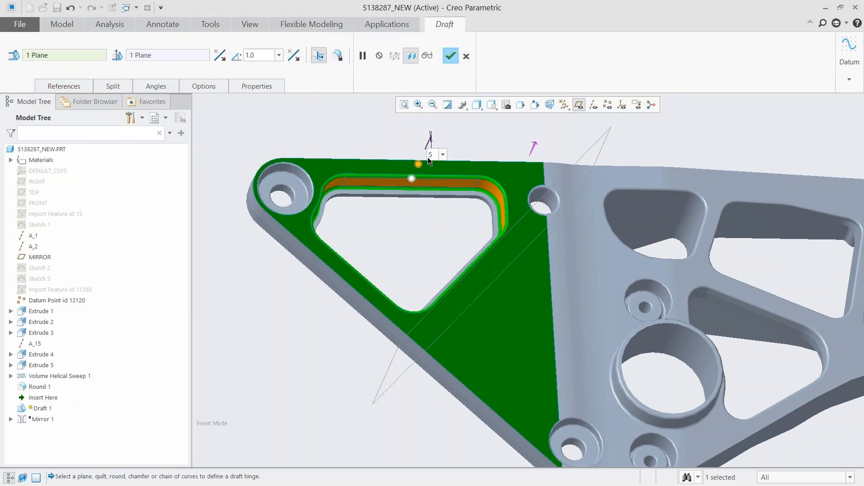
{"action": "type", "text": "5"}
{"action": "key", "text": "Return"}
{"action": "left_click", "coordinate": [293, 55]}
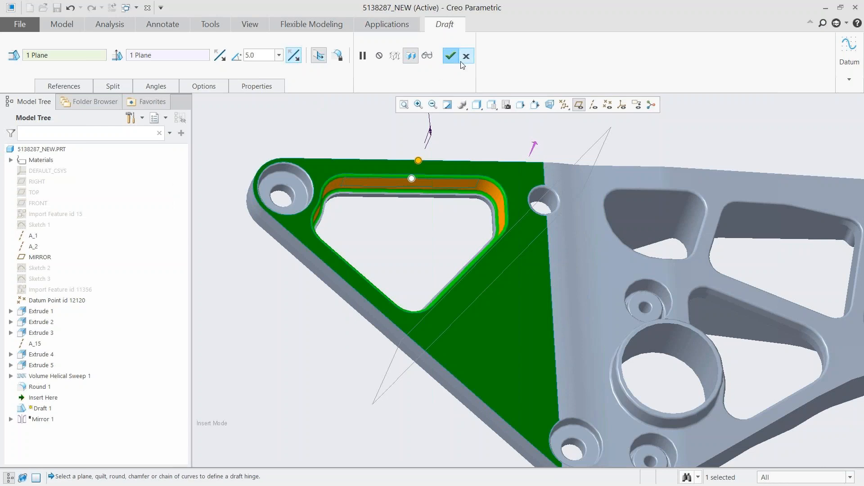
{"action": "left_click", "coordinate": [450, 56]}
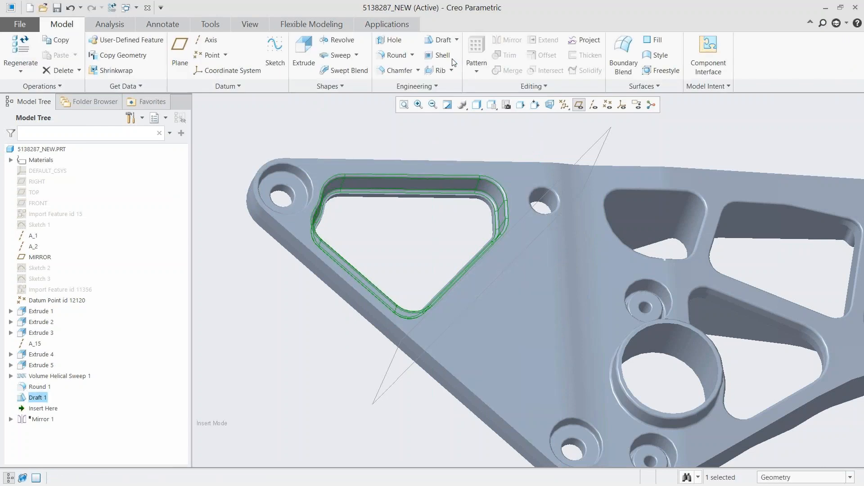
Move the insertion point below Mirror 1 and redefine that mirror with Reapply Mirror, adding Round 1 and Draft 1 to the mirrored features
{"action": "left_click", "coordinate": [38, 409]}
{"action": "left_click_drag", "start_coordinate": [49, 432], "coordinate": [48, 431]}
{"action": "left_click", "coordinate": [34, 410]}
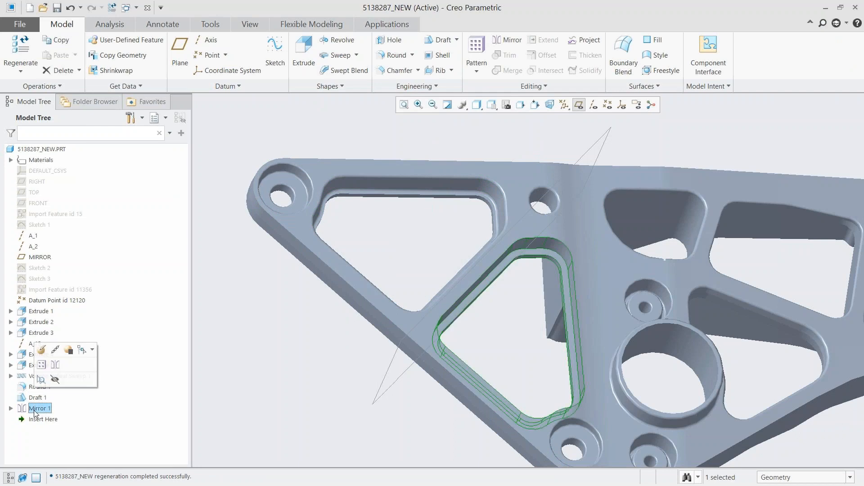
{"action": "left_click", "coordinate": [42, 350]}
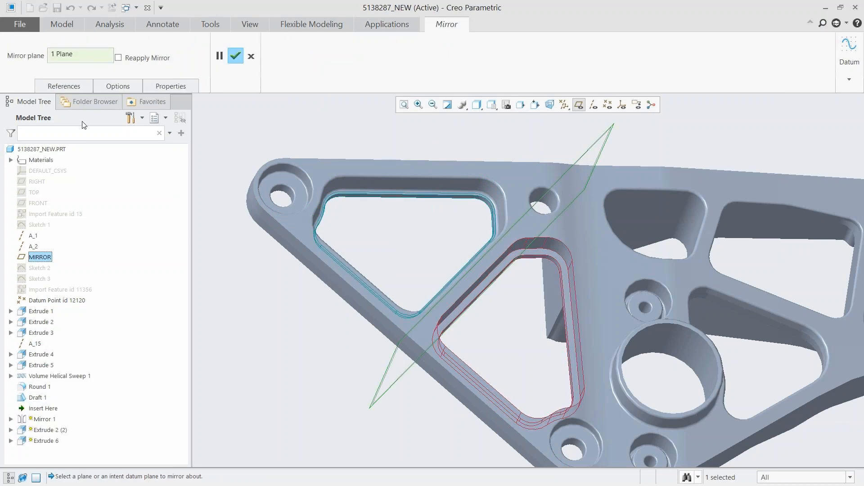
{"action": "left_click", "coordinate": [72, 88]}
{"action": "left_click", "coordinate": [118, 59]}
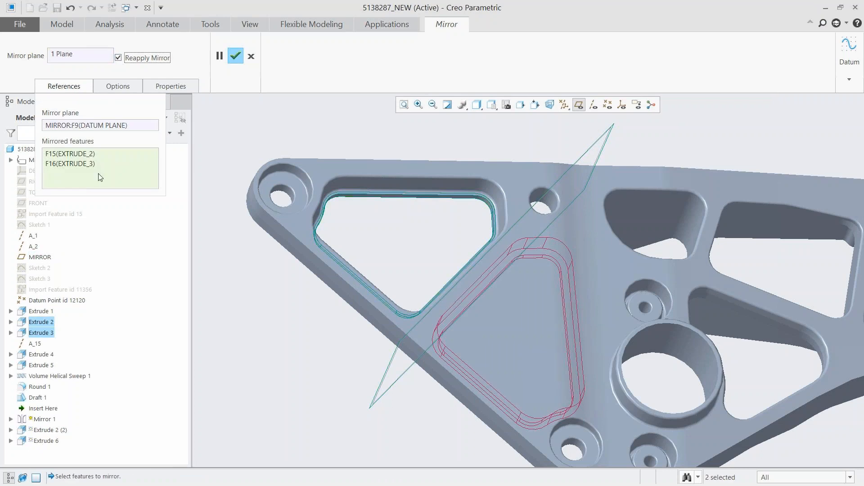
{"action": "left_click", "coordinate": [31, 388], "text": "ctrl"}
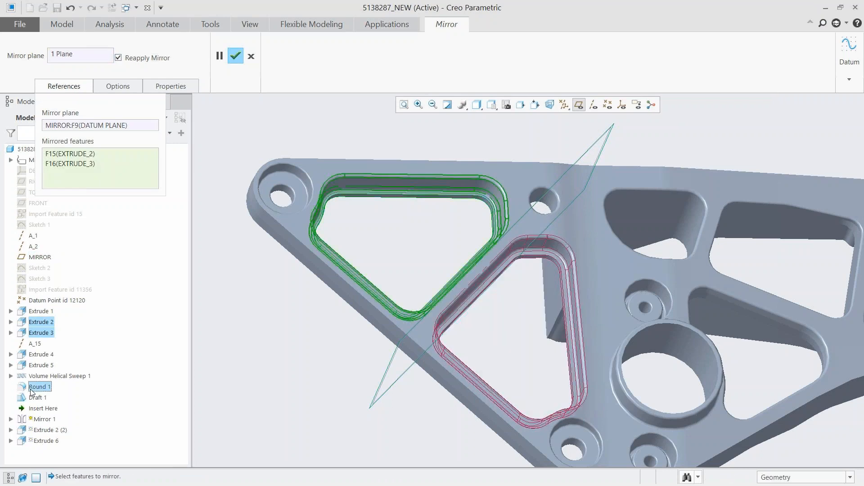
{"action": "left_click", "coordinate": [36, 399], "text": "ctrl"}
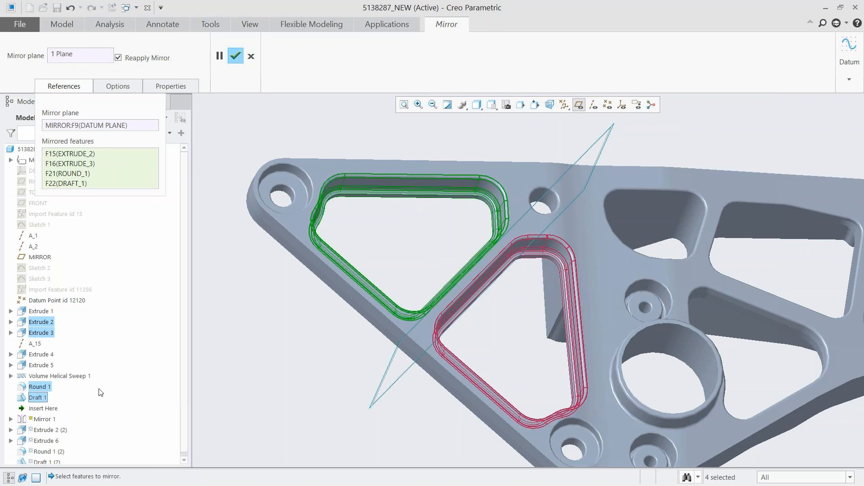
{"action": "left_click", "coordinate": [234, 56]}
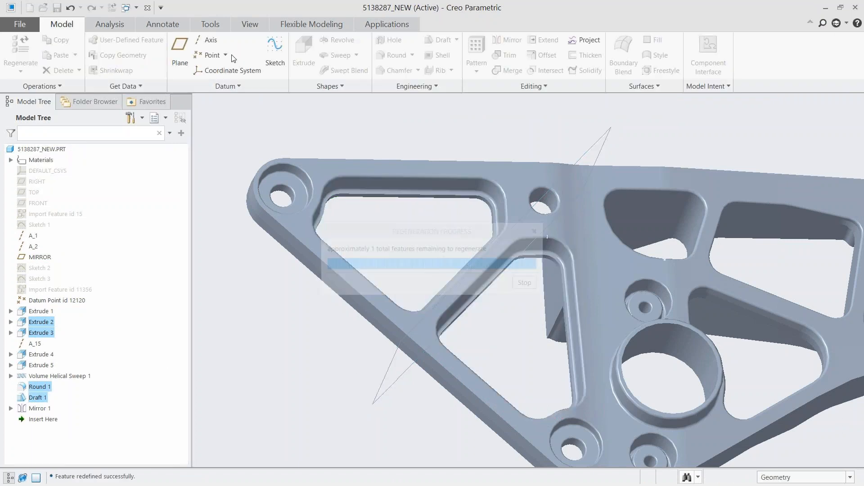
Hide the datum planes and return the bracket to its default orientation
{"action": "left_click", "coordinate": [579, 105]}
{"action": "left_click", "coordinate": [569, 124]}
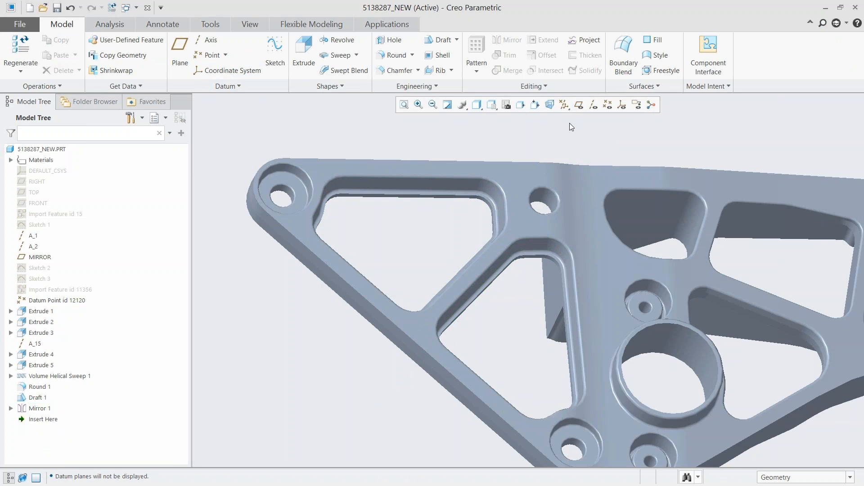
{"action": "key", "text": "ctrl+d"}
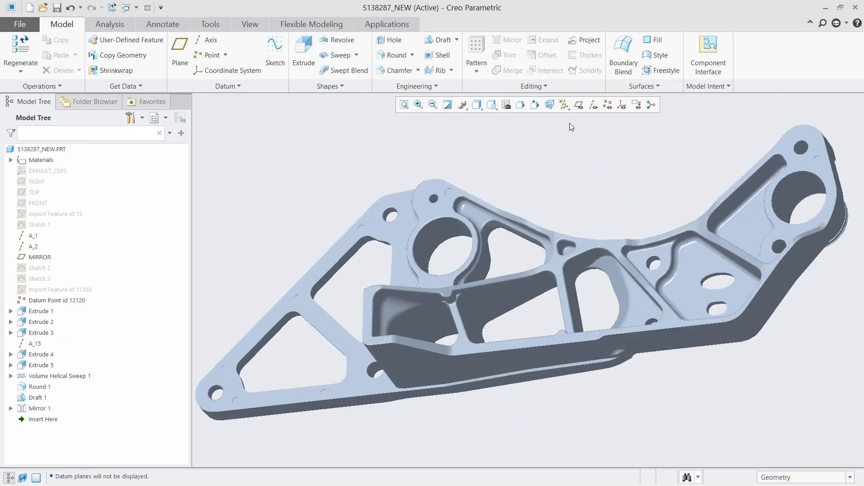
Create a Point pattern of Extrude 1 at the locations of Datum Point id 12120, displaying the datum points for selection and hiding them again
{"action": "left_click", "coordinate": [39, 310]}
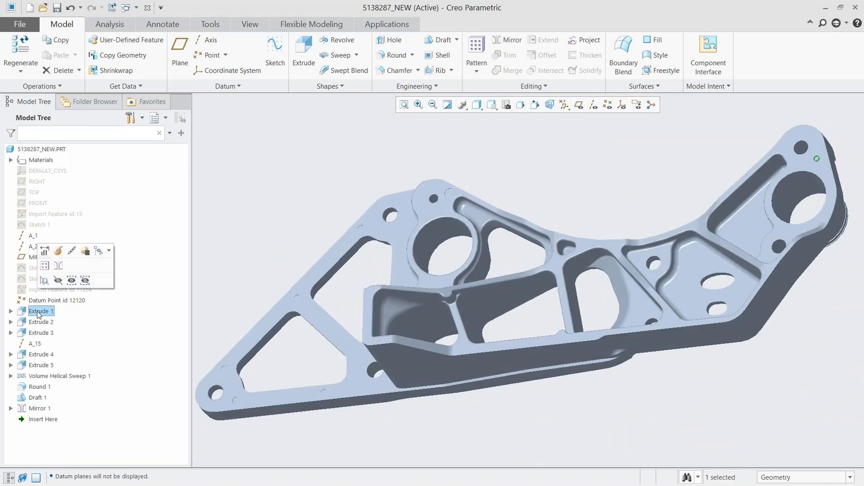
{"action": "left_click", "coordinate": [46, 267]}
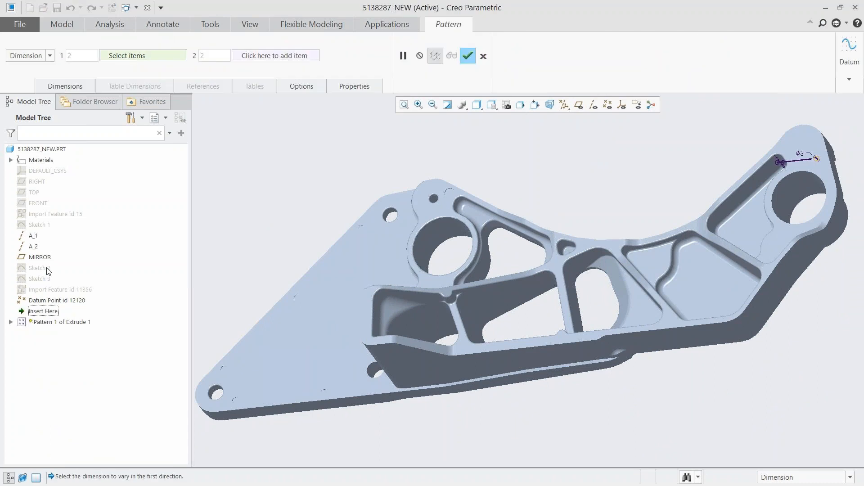
{"action": "left_click", "coordinate": [50, 55]}
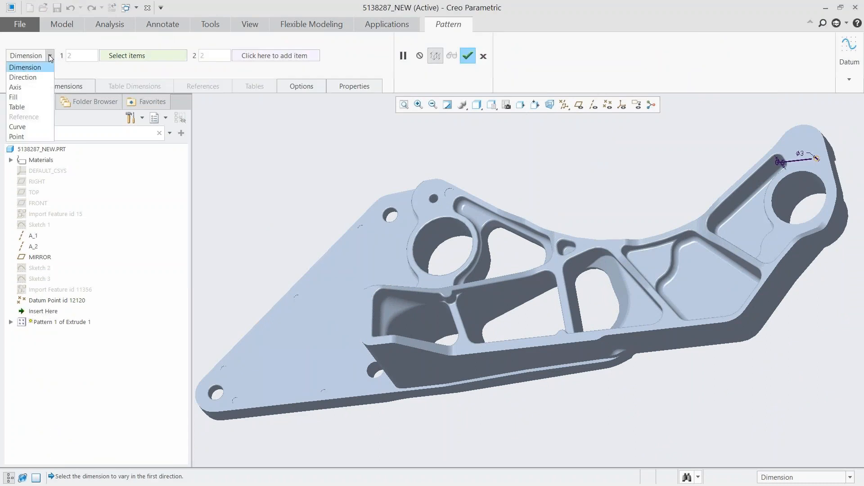
{"action": "left_click", "coordinate": [46, 135]}
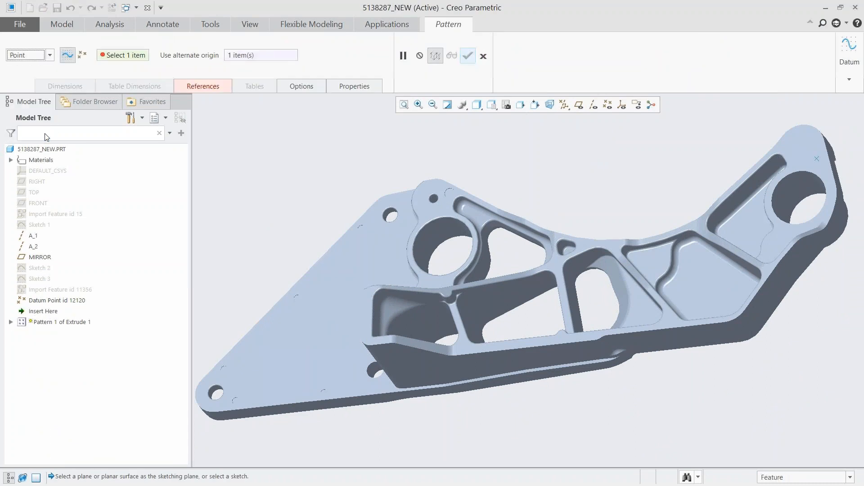
{"action": "left_click", "coordinate": [84, 57]}
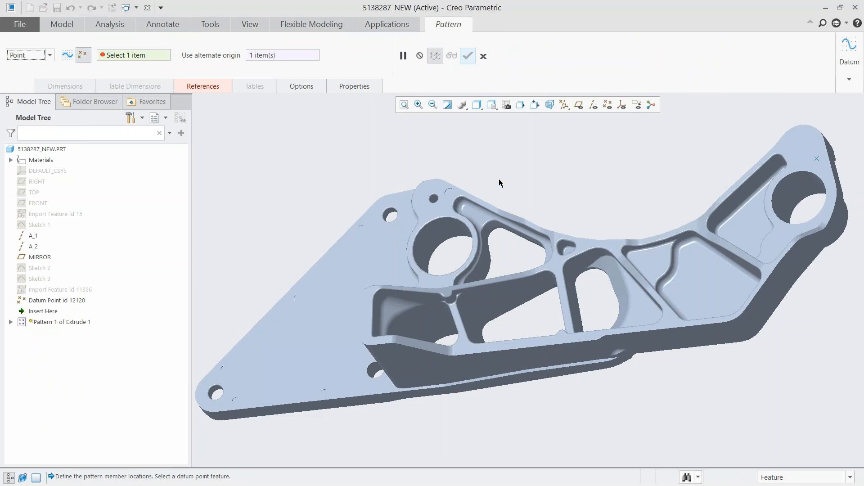
{"action": "left_click", "coordinate": [607, 106]}
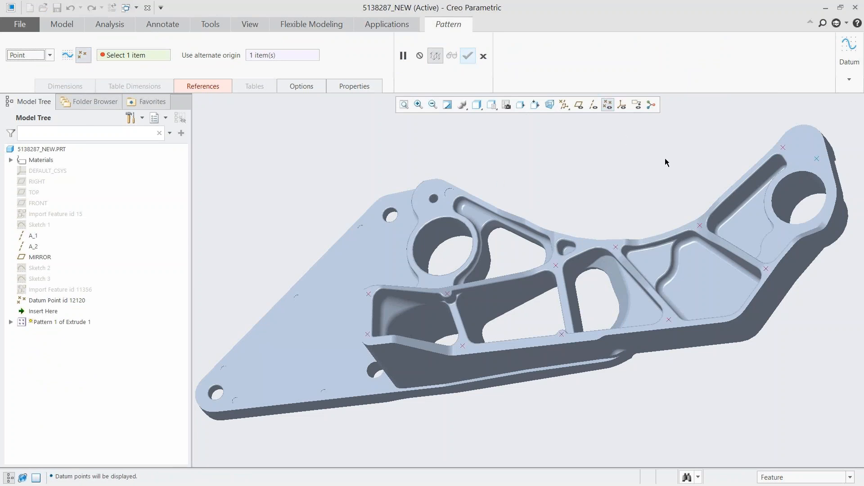
{"action": "left_click", "coordinate": [783, 148]}
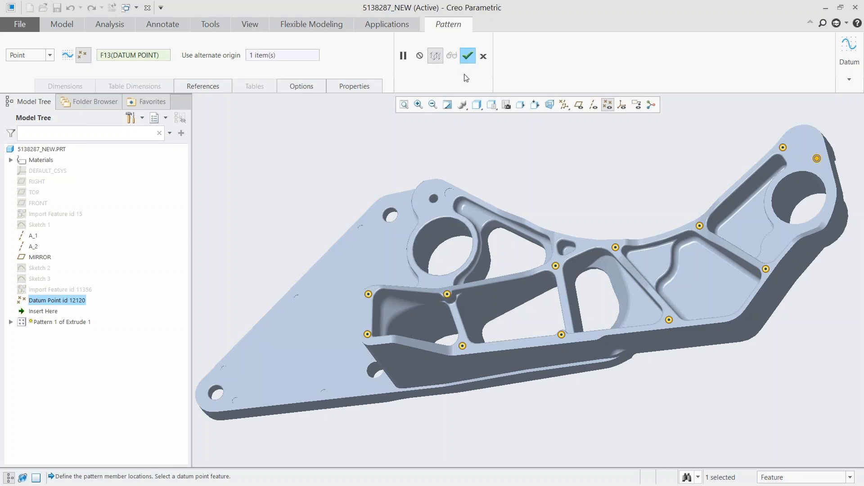
{"action": "left_click", "coordinate": [468, 56]}
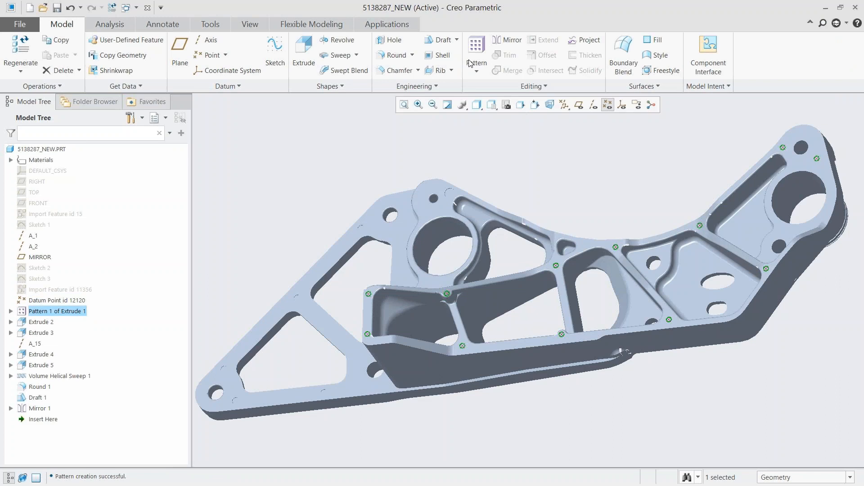
{"action": "left_click", "coordinate": [509, 258]}
{"action": "left_click", "coordinate": [607, 106]}
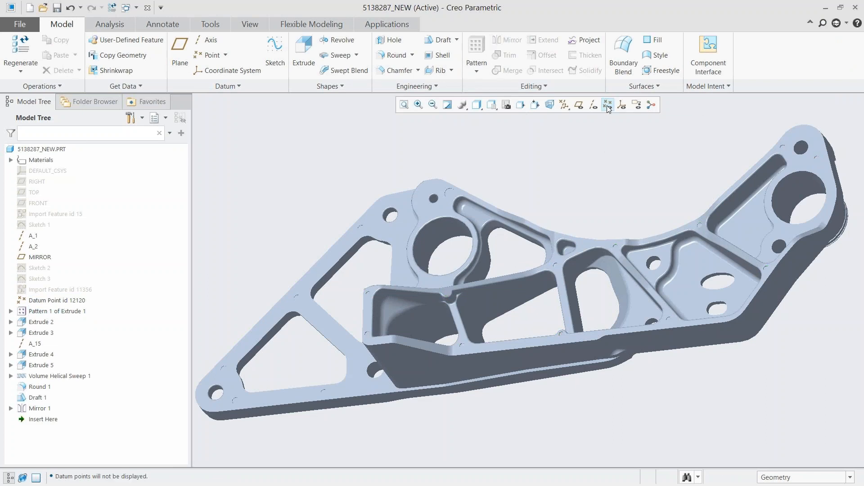
Turn on the perspective view and inspect the bracket from its counterbored side
{"action": "left_click", "coordinate": [550, 107]}
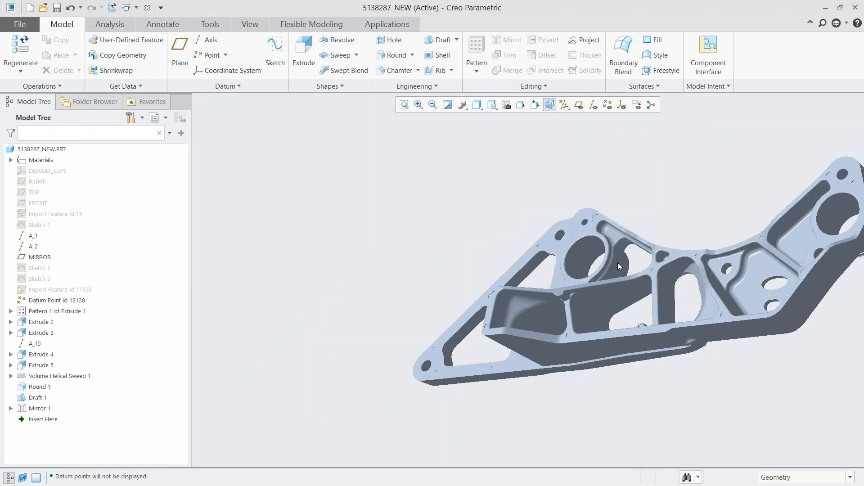
{"action": "middle_click_drag", "start_coordinate": [620, 264], "coordinate": [514, 151], "text": "shift"}
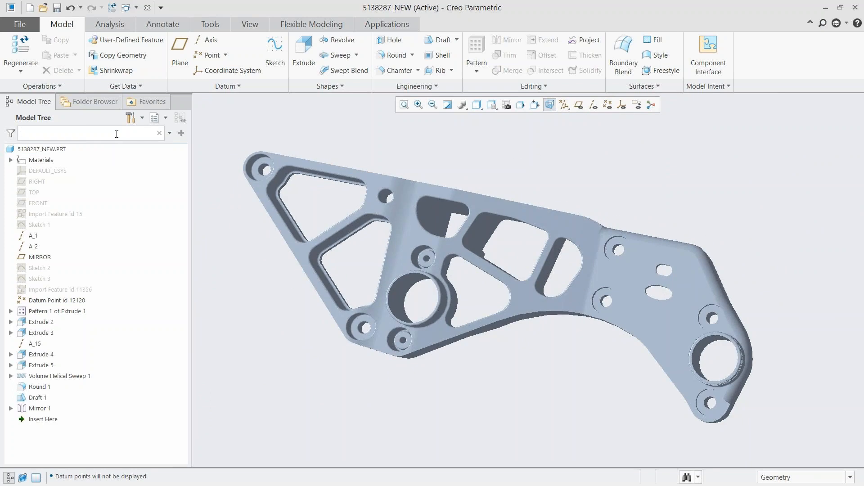
Filter the model tree for "sketch", unhide Sketch 1, Sketch 2 and Sketch 3, and view the available search queries
{"action": "type", "text": "sketch"}
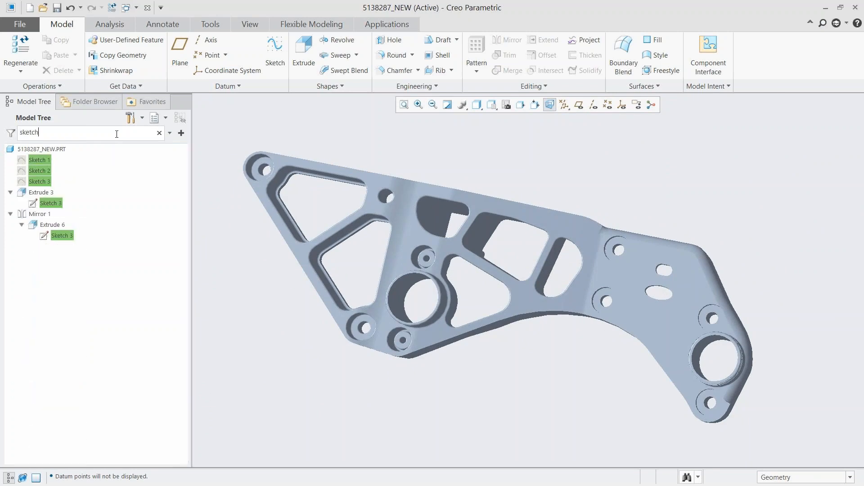
{"action": "left_click", "coordinate": [45, 161]}
{"action": "left_click", "coordinate": [40, 184], "text": "shift"}
{"action": "left_click", "coordinate": [61, 153]}
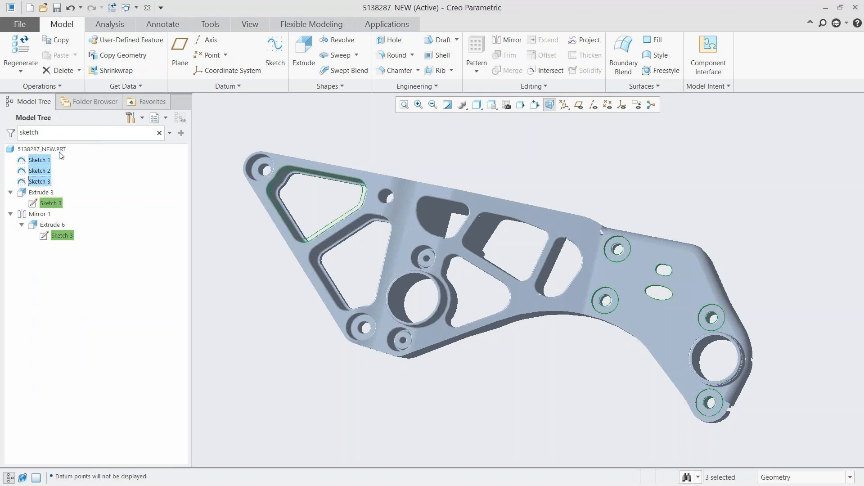
{"action": "left_click", "coordinate": [171, 133]}
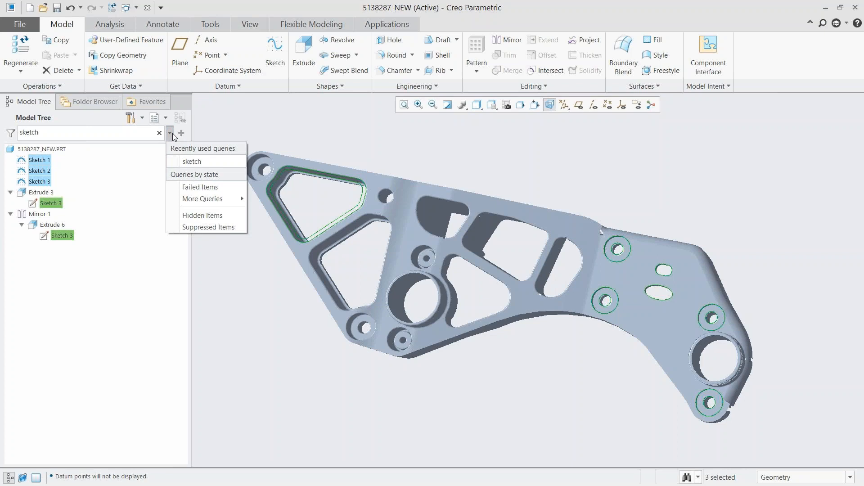
{"action": "left_click", "coordinate": [137, 188]}
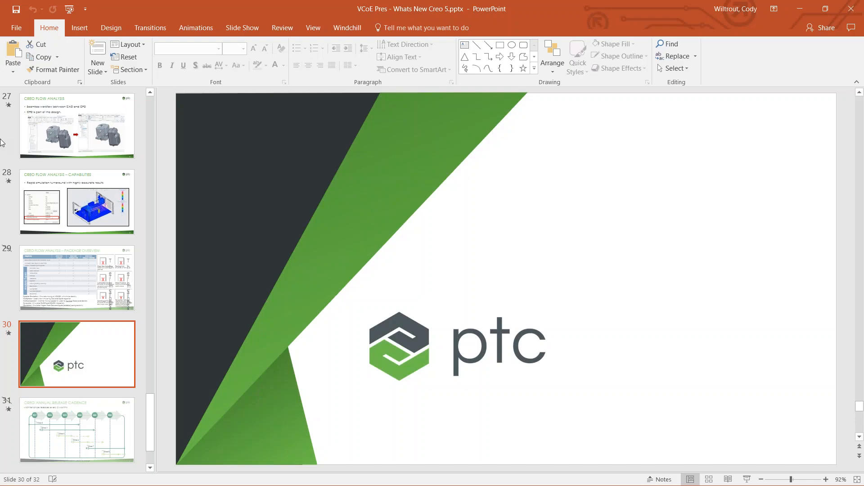
Switch to the What's New Creo 5 presentation in PowerPoint and start its slide show from the beginning
{"action": "left_click", "coordinate": [69, 10]}
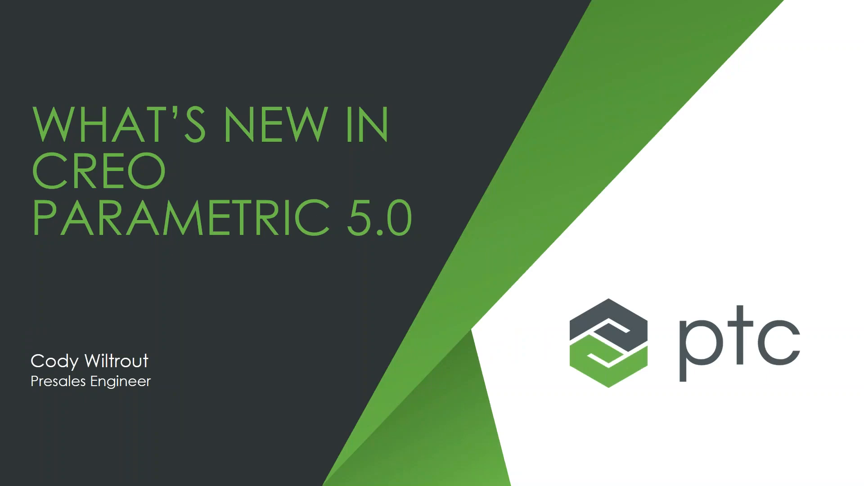